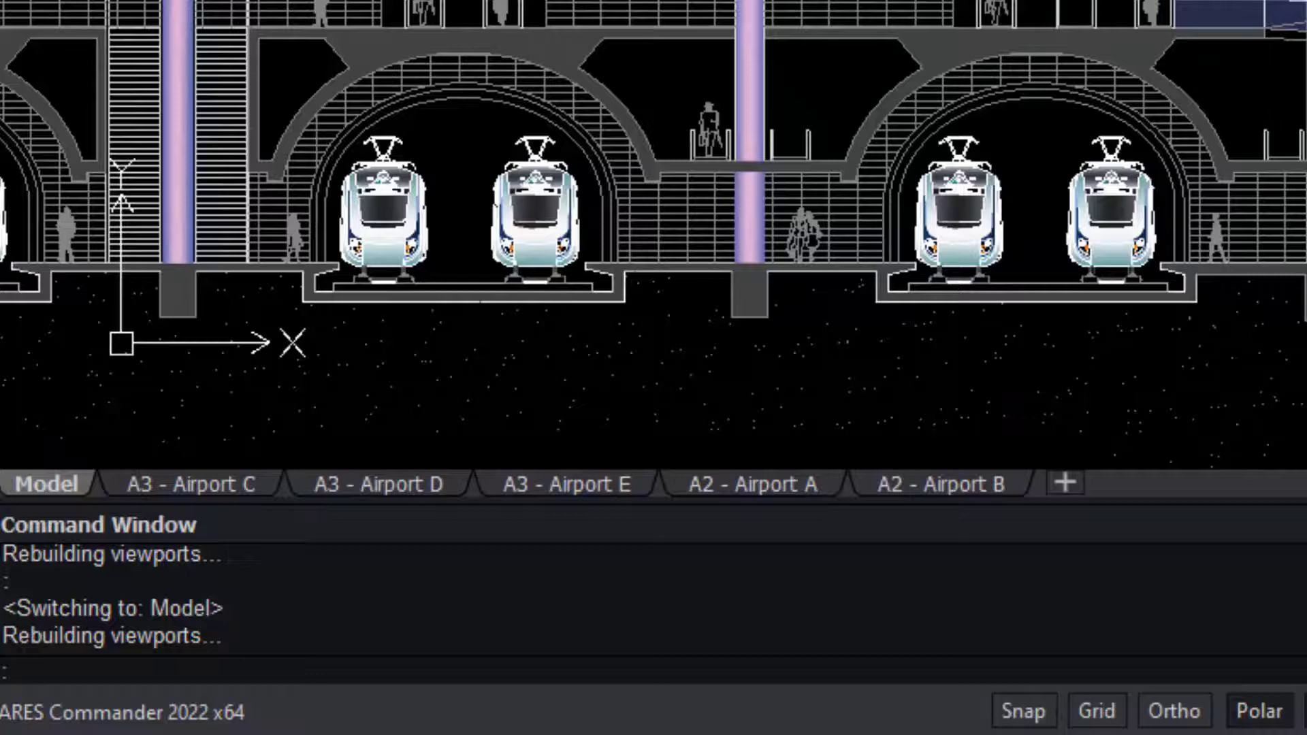
# Add a blank sheet layout and review the Airport C and Airport A sheets.
pyautogui.click(1068, 482)
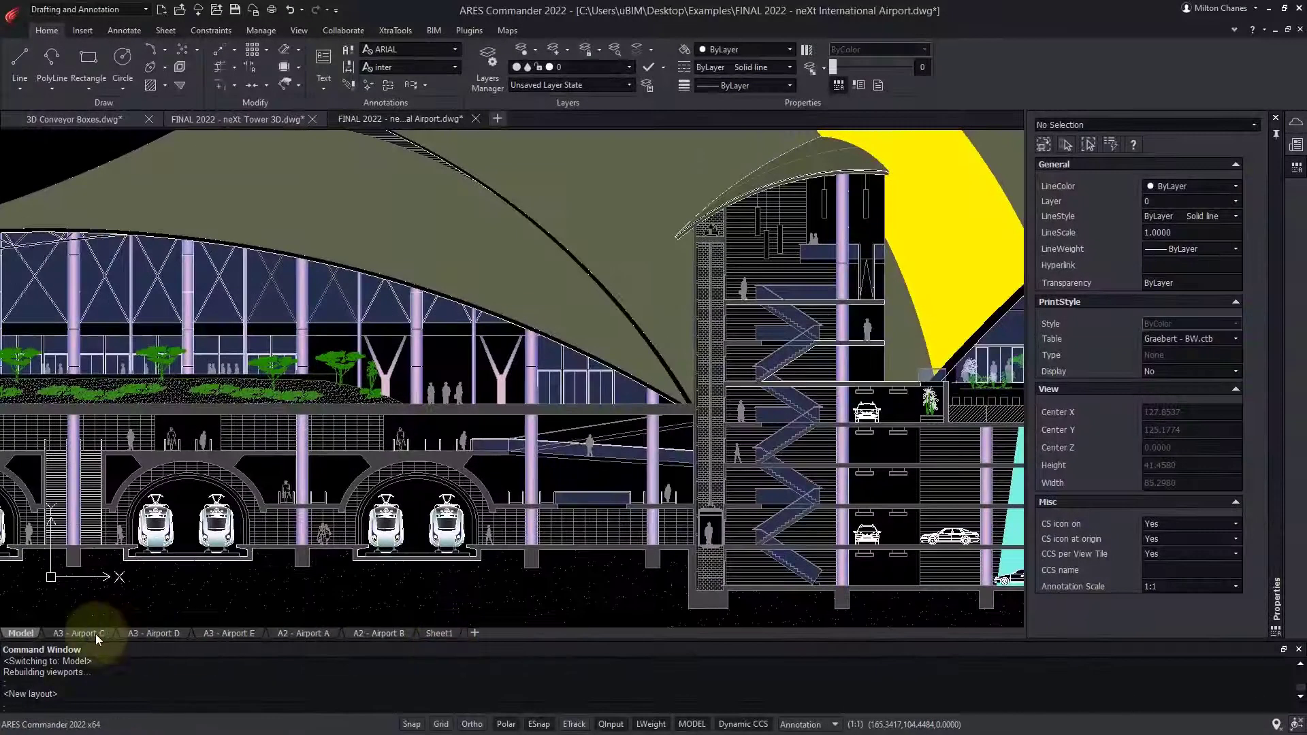
pyautogui.click(95, 634)
pyautogui.click(322, 634)
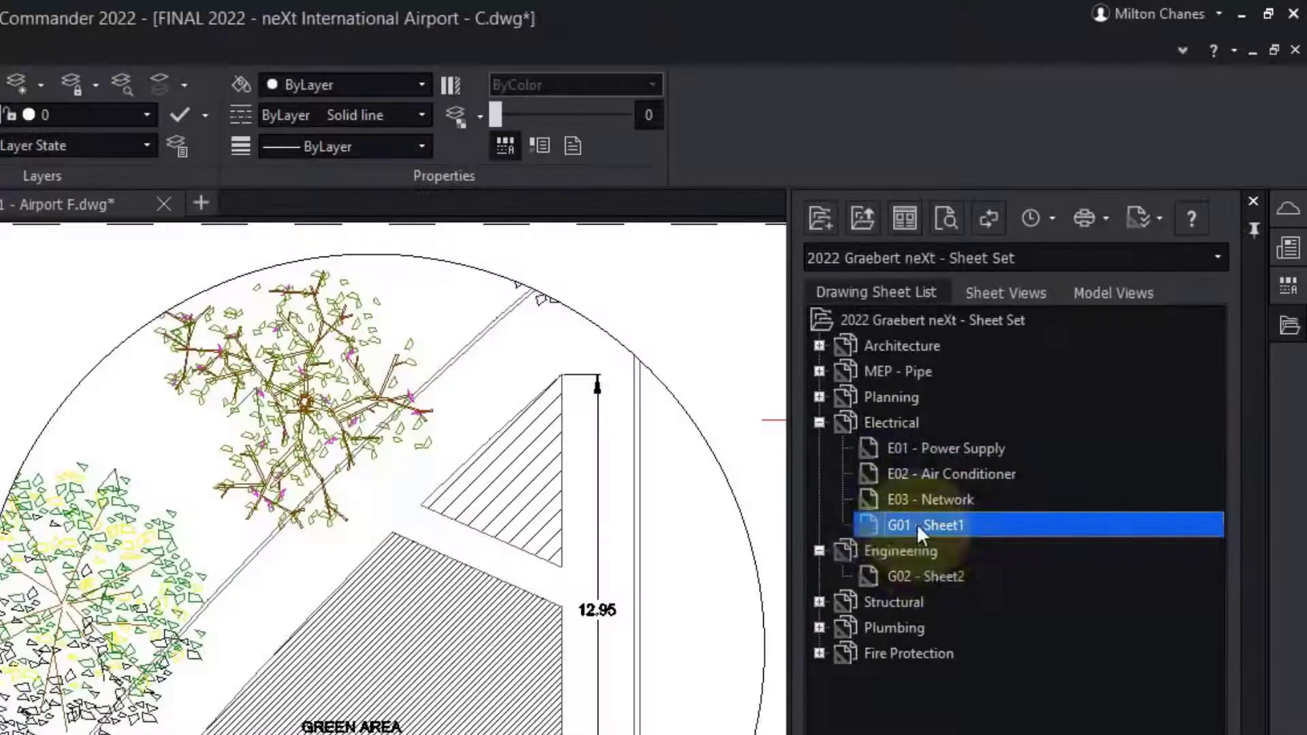
pyautogui.moveTo(916, 524); pyautogui.dragTo(920, 550)
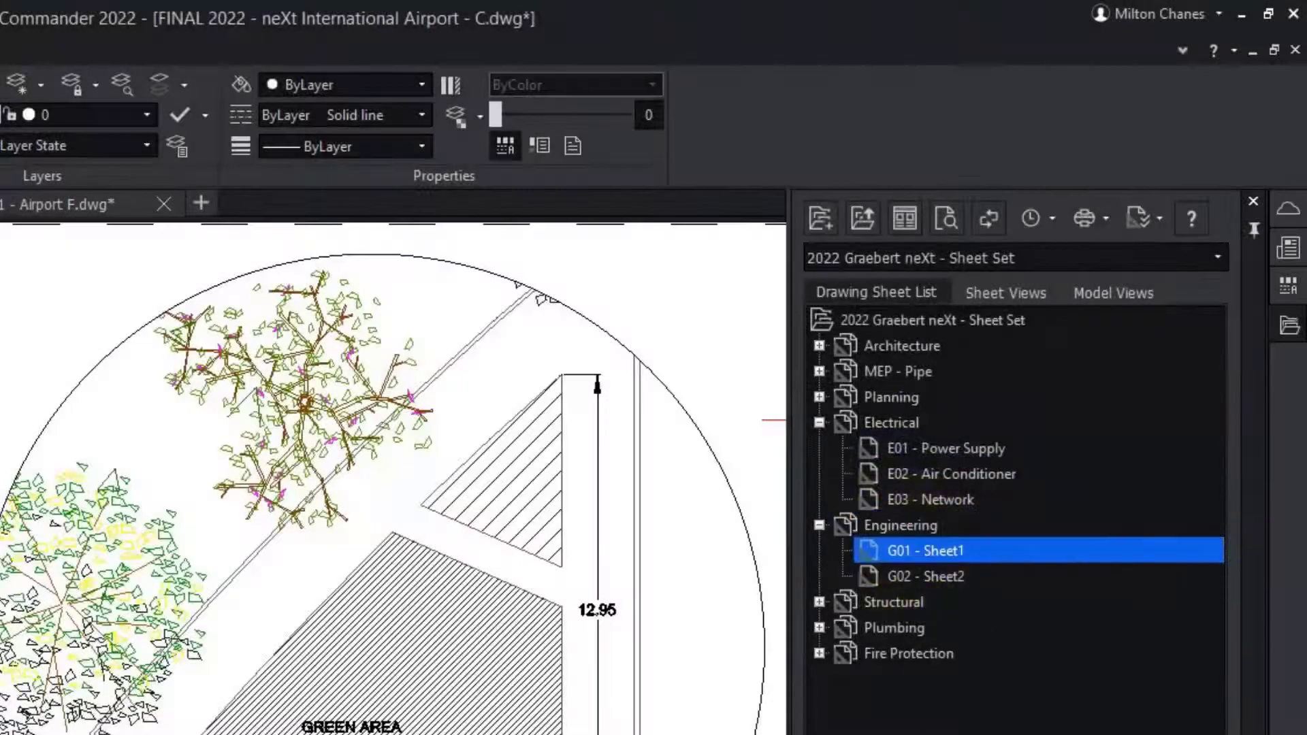
# Browse the Architecture > Tower subsets and add the new Sheet1 layout.
pyautogui.click(817, 346)
pyautogui.doubleClick(899, 395)
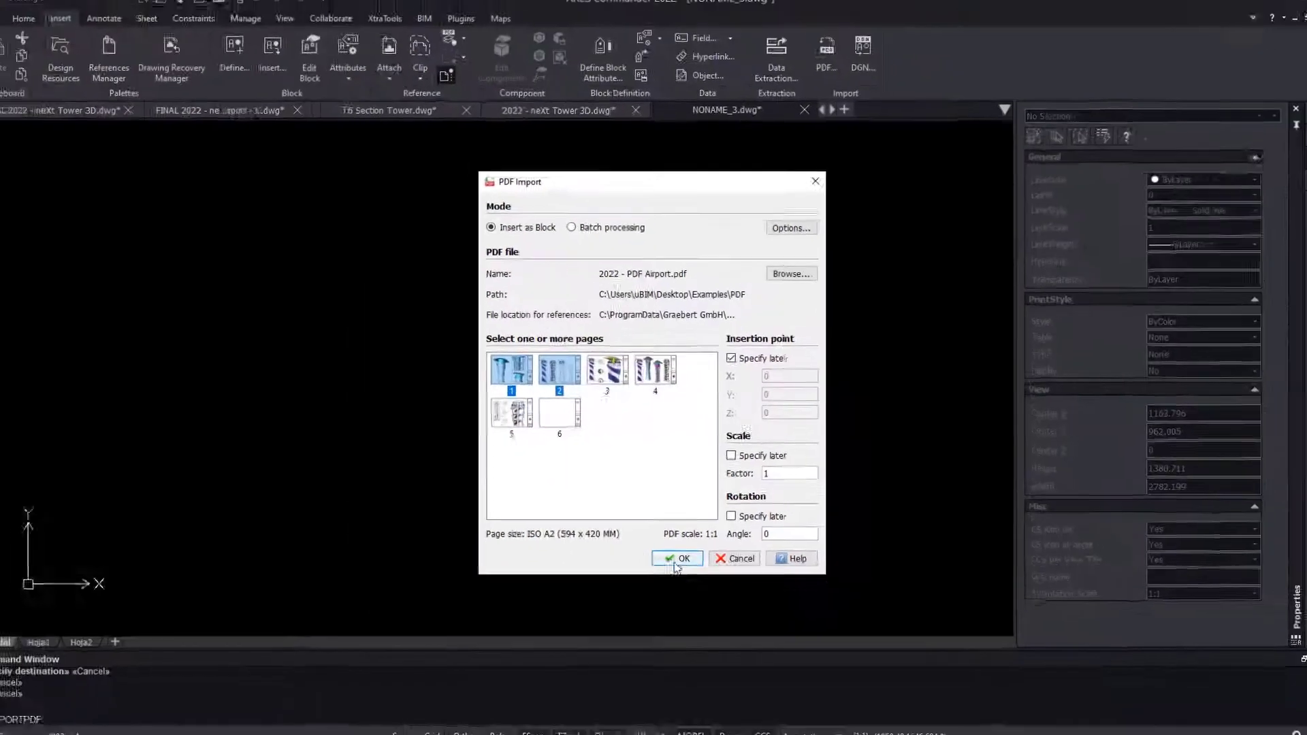
pyautogui.click(683, 564)
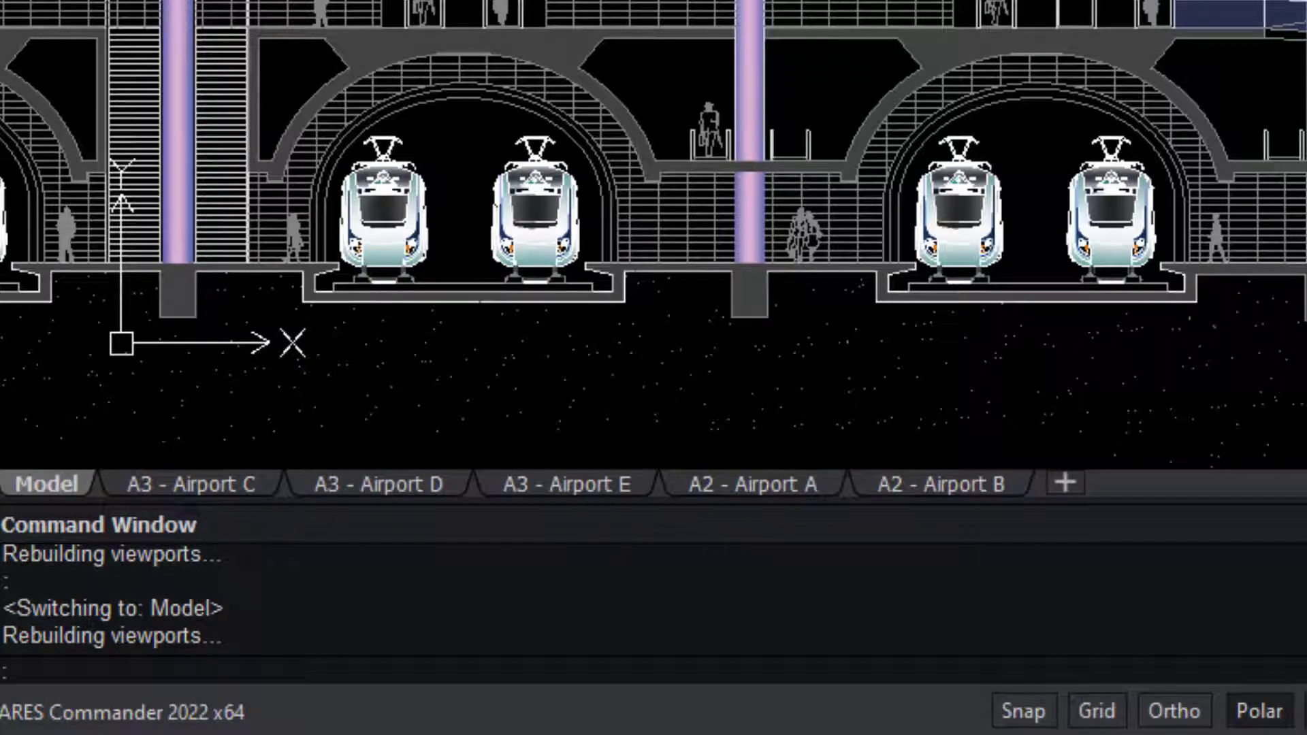
pyautogui.click(1068, 482)
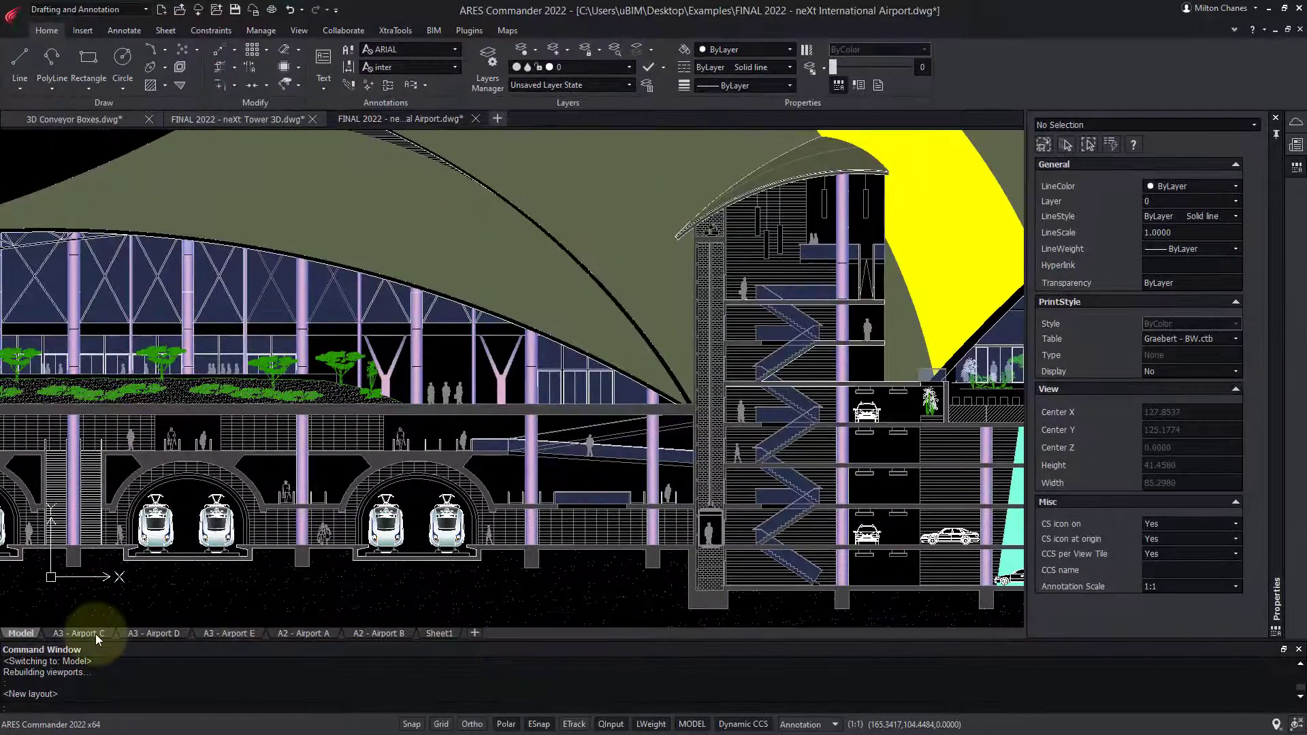
# Switch to Sheet1 and edit its page layout in the Page Layout Manager.
pyautogui.click(95, 634)
pyautogui.click(319, 634)
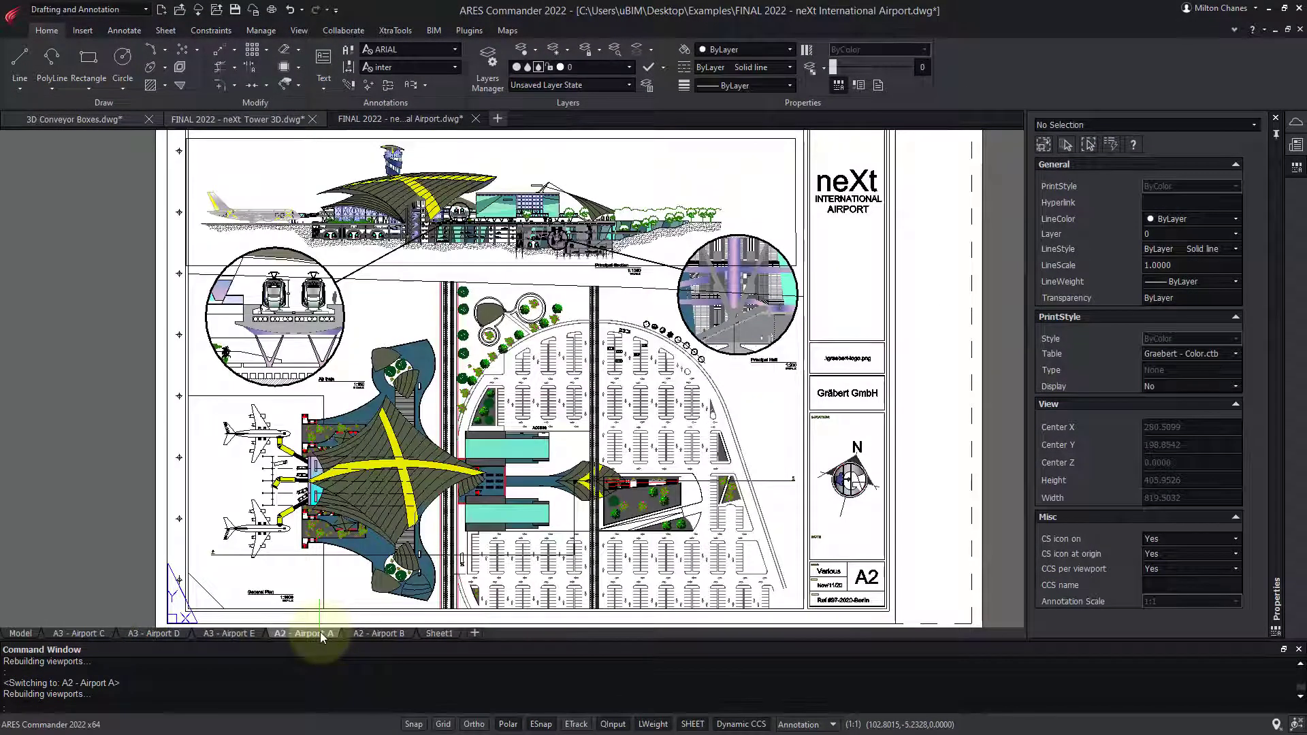
pyautogui.click(441, 634)
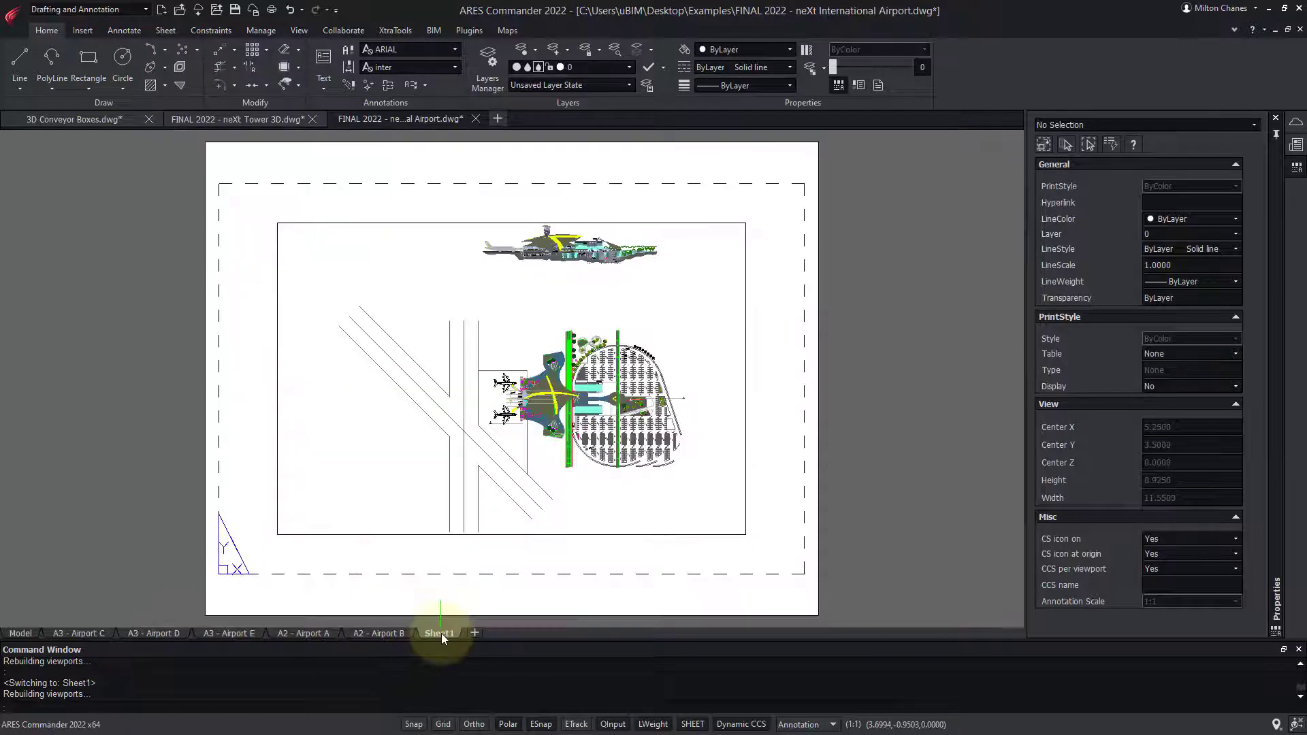
pyautogui.rightClick(447, 636)
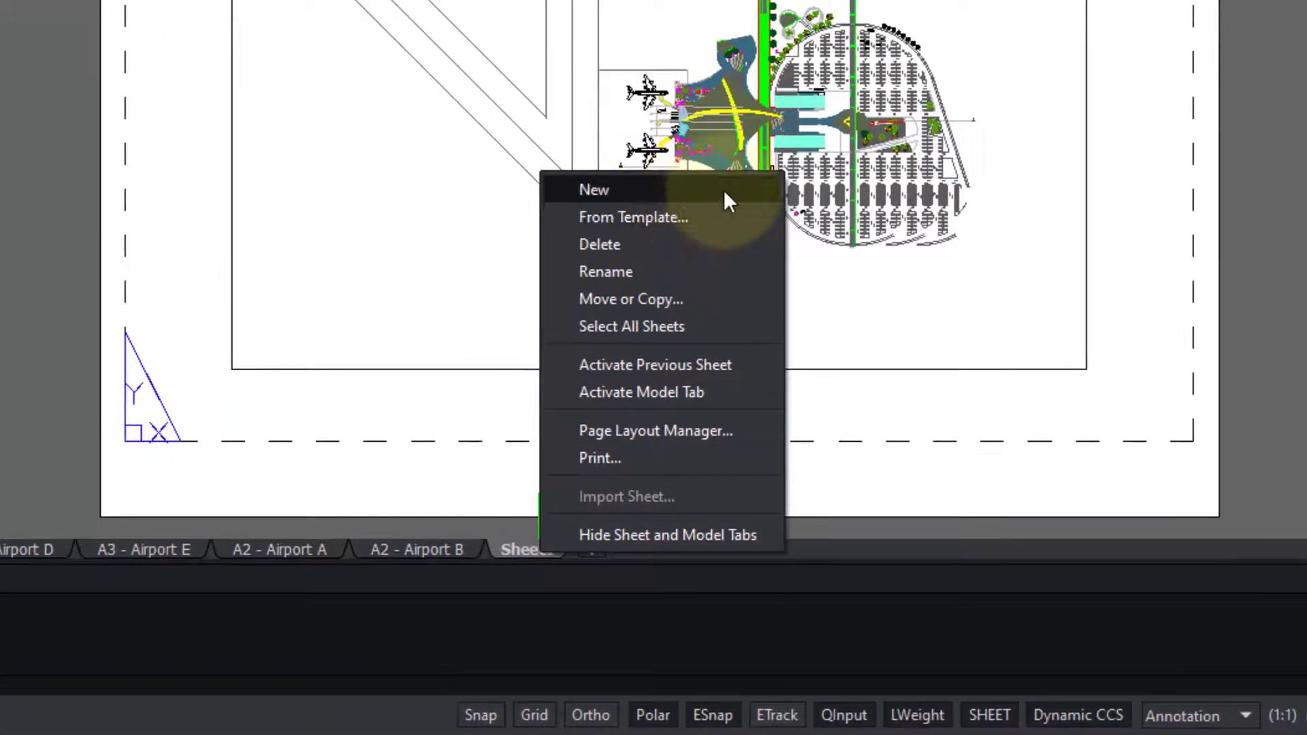
pyautogui.click(766, 437)
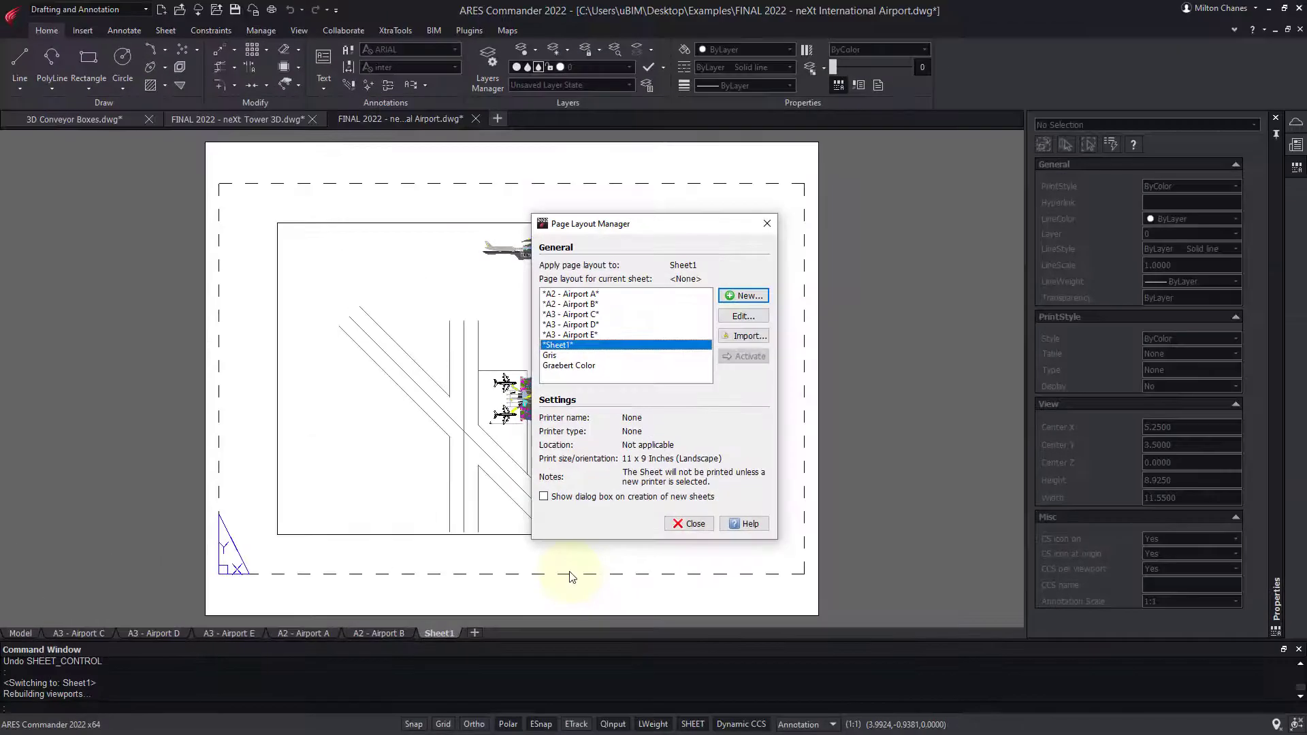
pyautogui.click(743, 316)
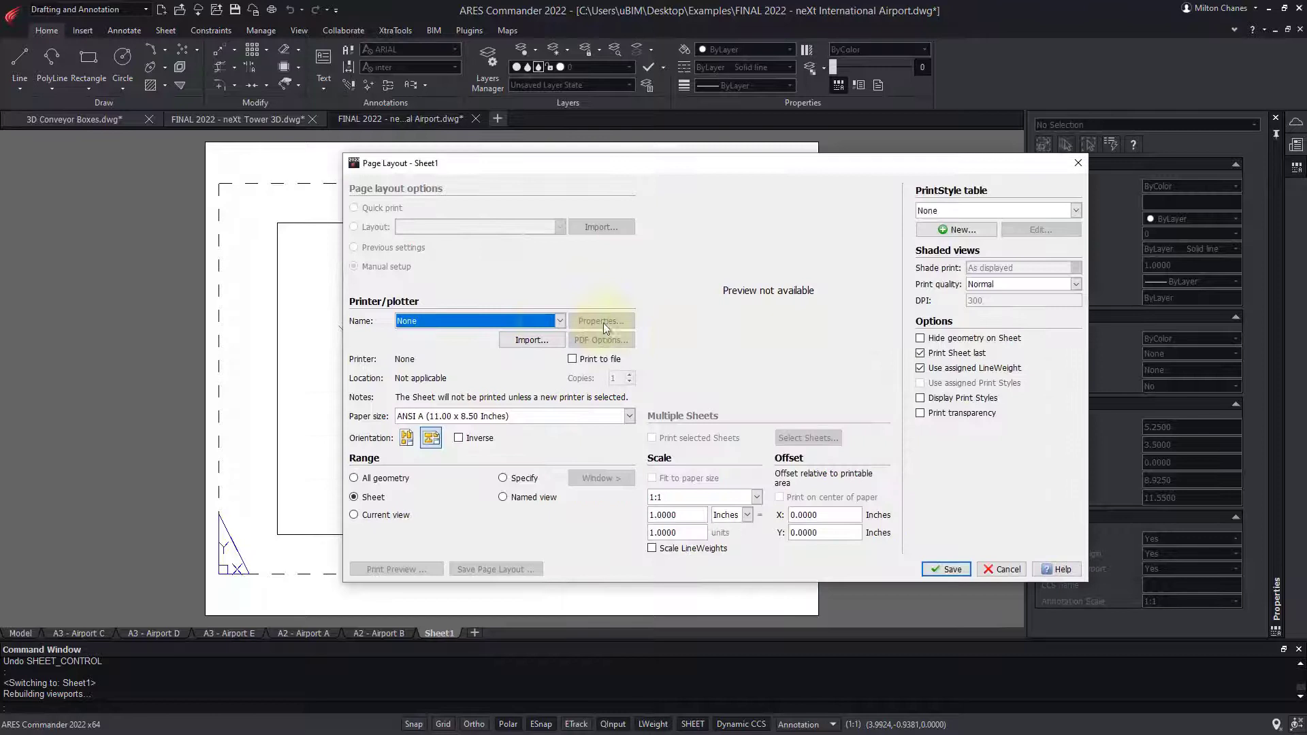
# Set Sheet1 to the PDF printer on ISO A2 (594 x 420 mm) paper and save the layout.
pyautogui.click(546, 321)
pyautogui.click(449, 409)
pyautogui.click(470, 416)
pyautogui.scroll(-5, 508, 507)
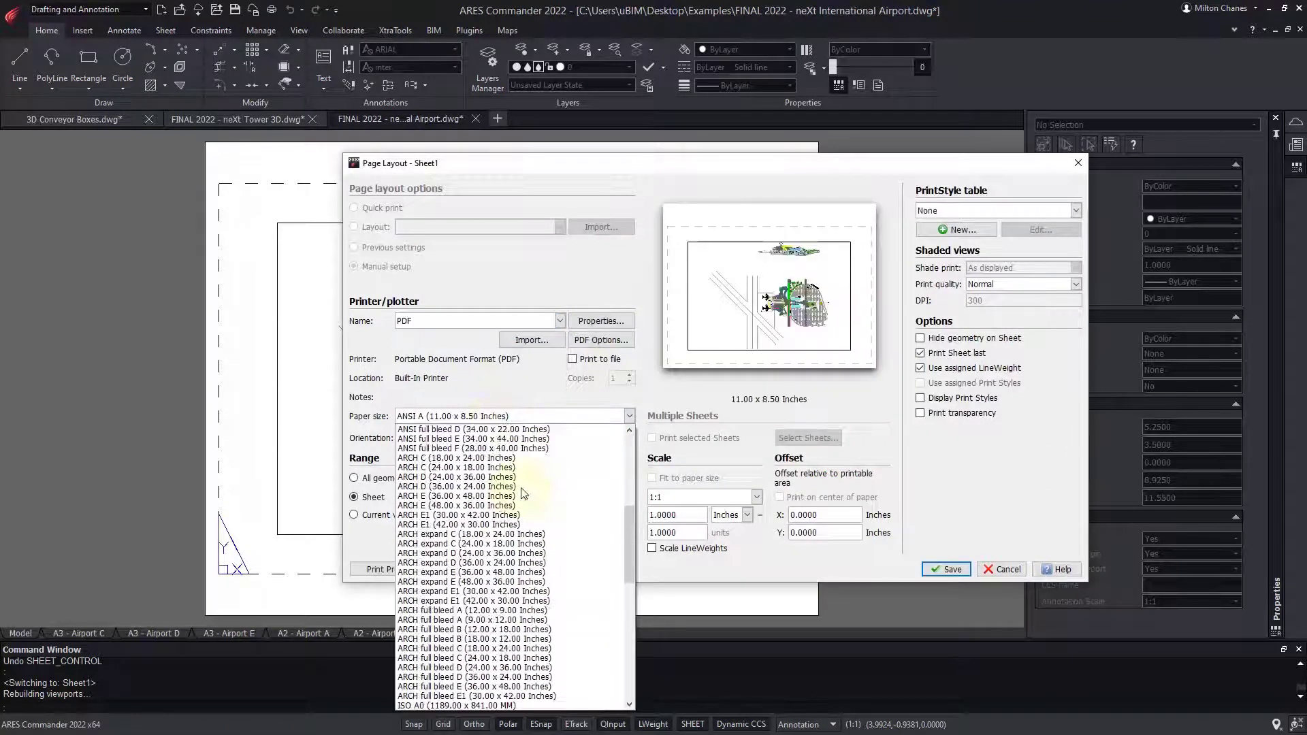
pyautogui.scroll(-5, 509, 507)
pyautogui.click(506, 498)
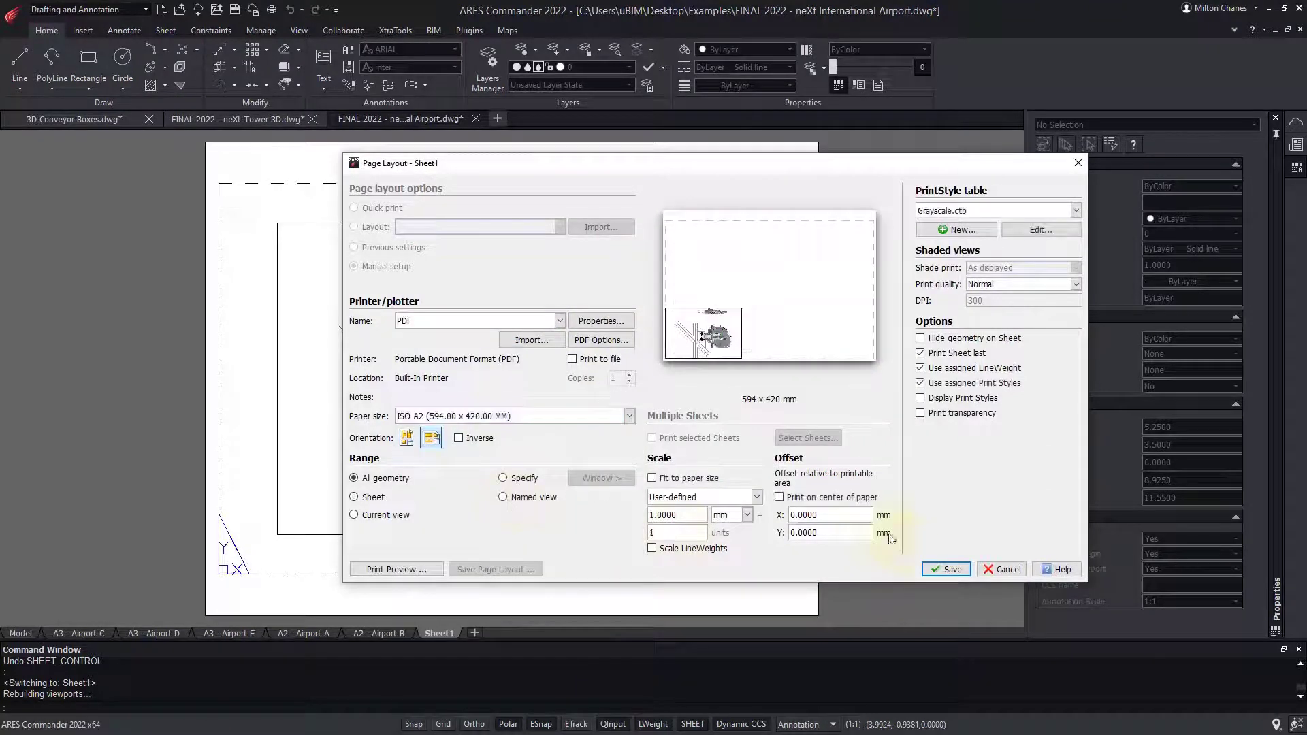
pyautogui.click(946, 570)
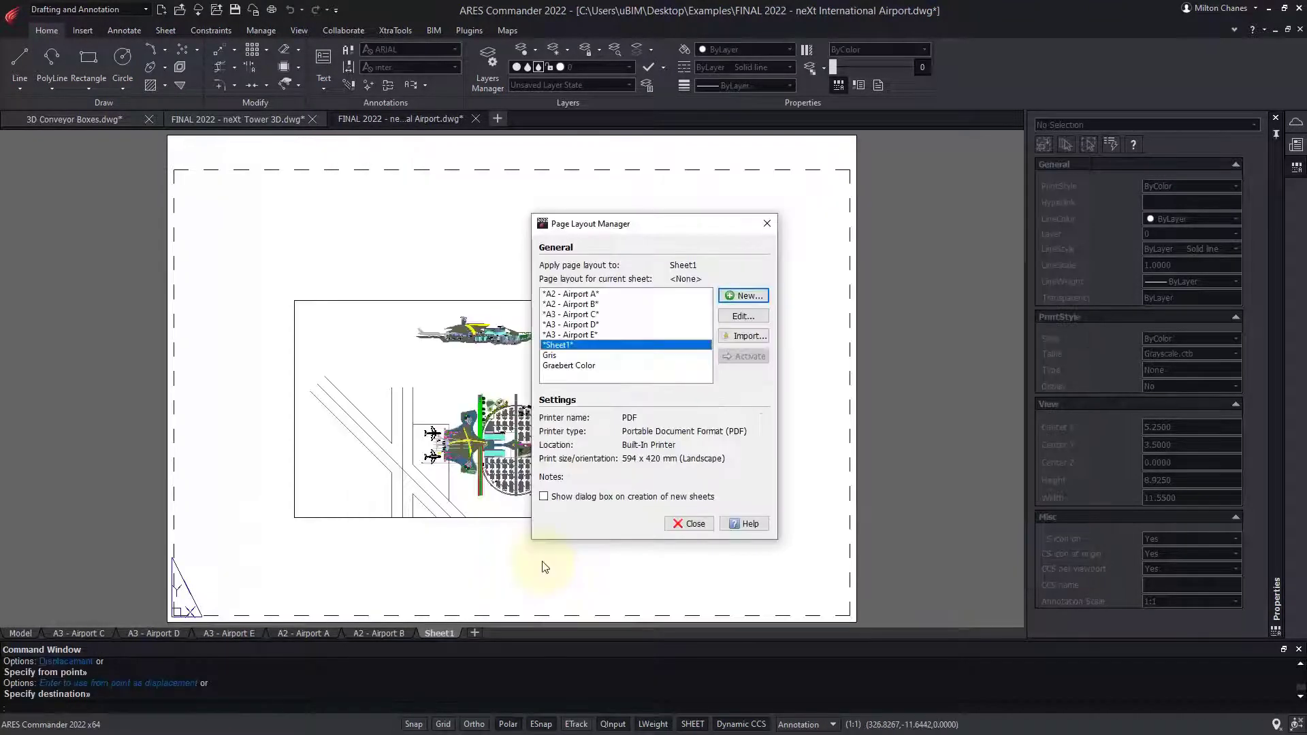
# Clip the terminal viewport to the existing circle via Viewport Clip > Entity.
pyautogui.click(690, 523)
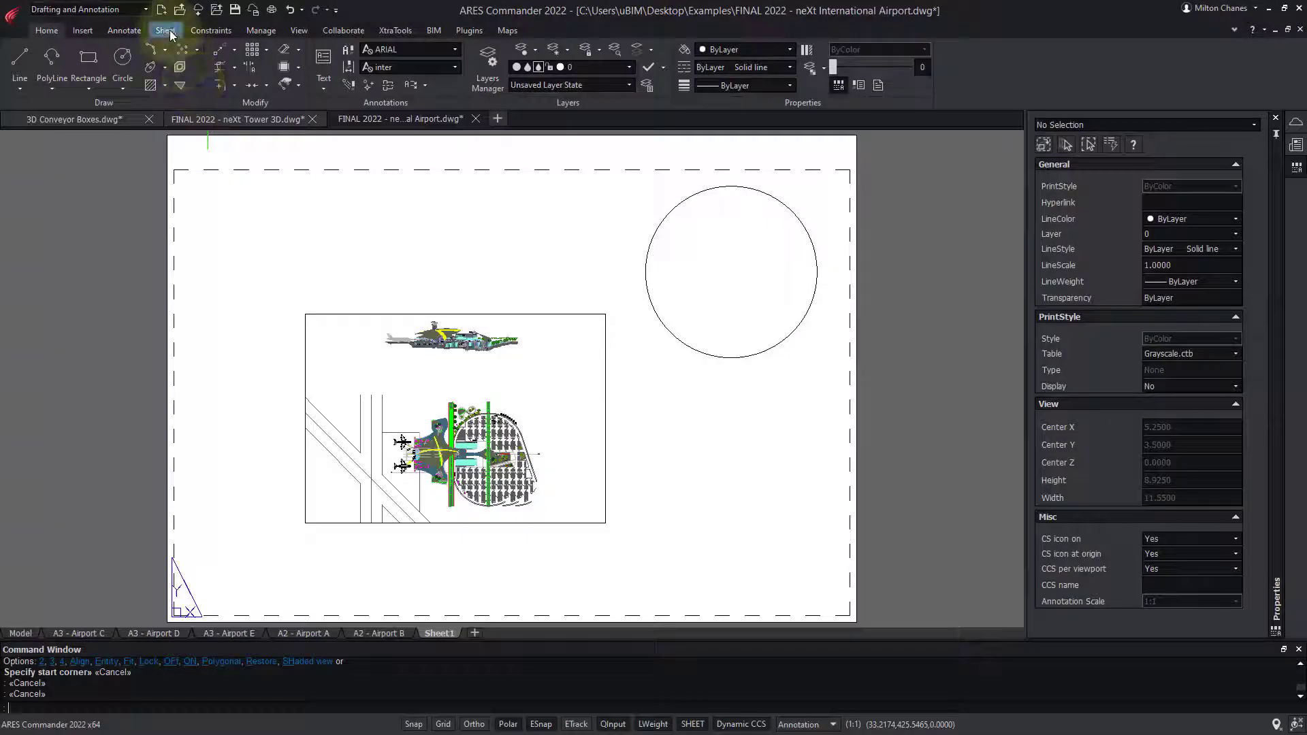
pyautogui.click(165, 30)
pyautogui.click(185, 82)
pyautogui.click(199, 124)
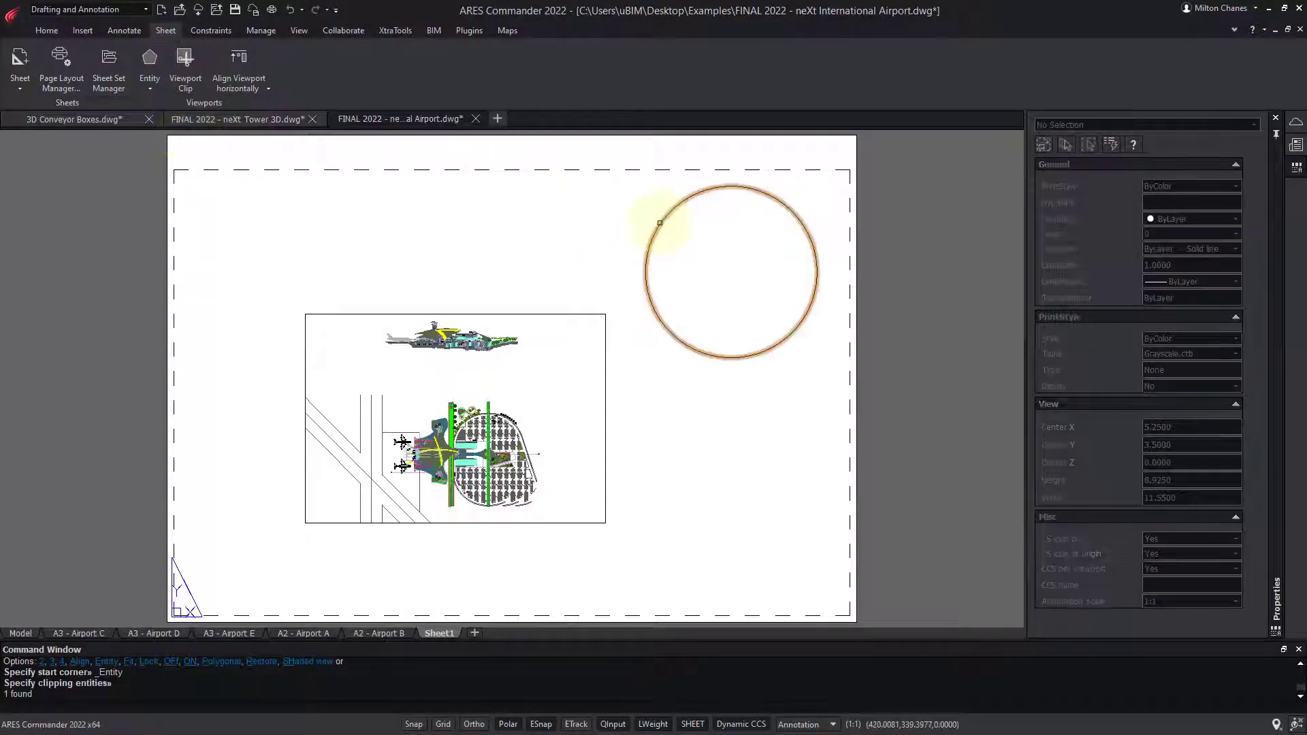
pyautogui.click(666, 218)
pyautogui.scroll(2, 728, 276)
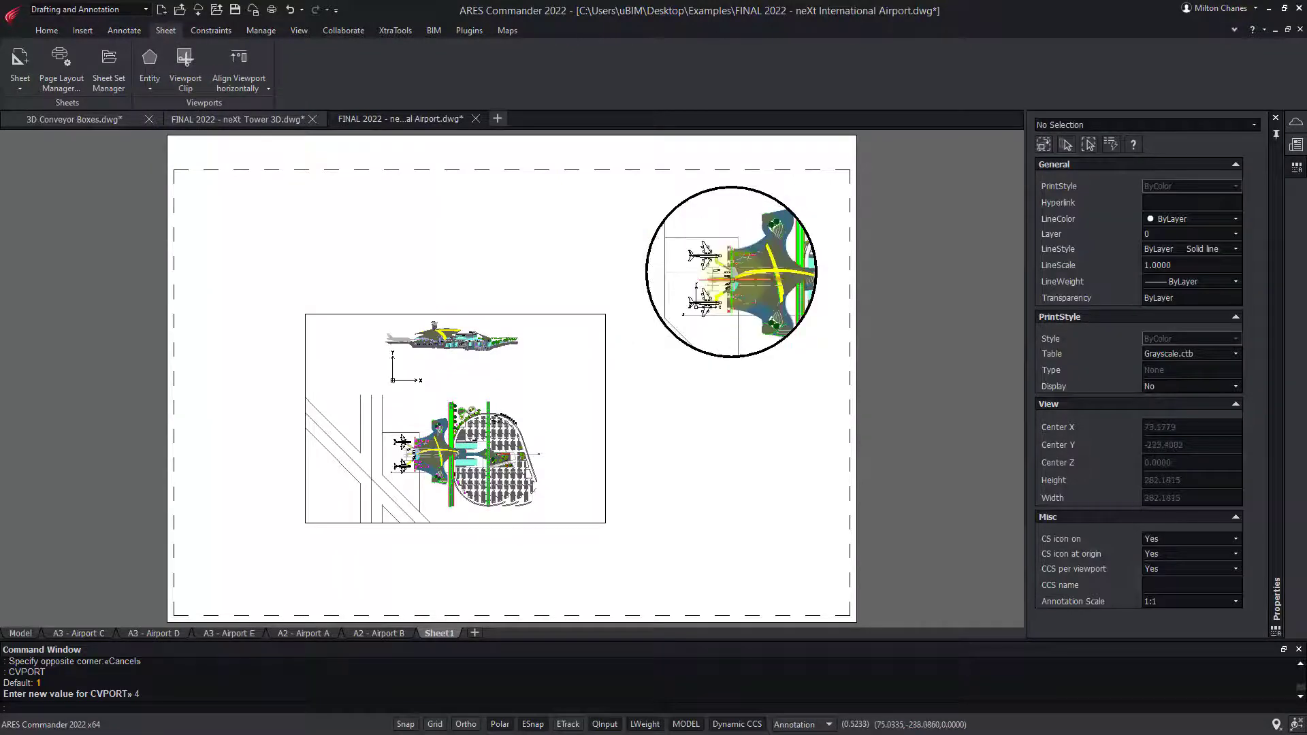
pyautogui.scroll(2, 728, 276)
pyautogui.scroll(2, 725, 287)
pyautogui.scroll(2, 720, 302)
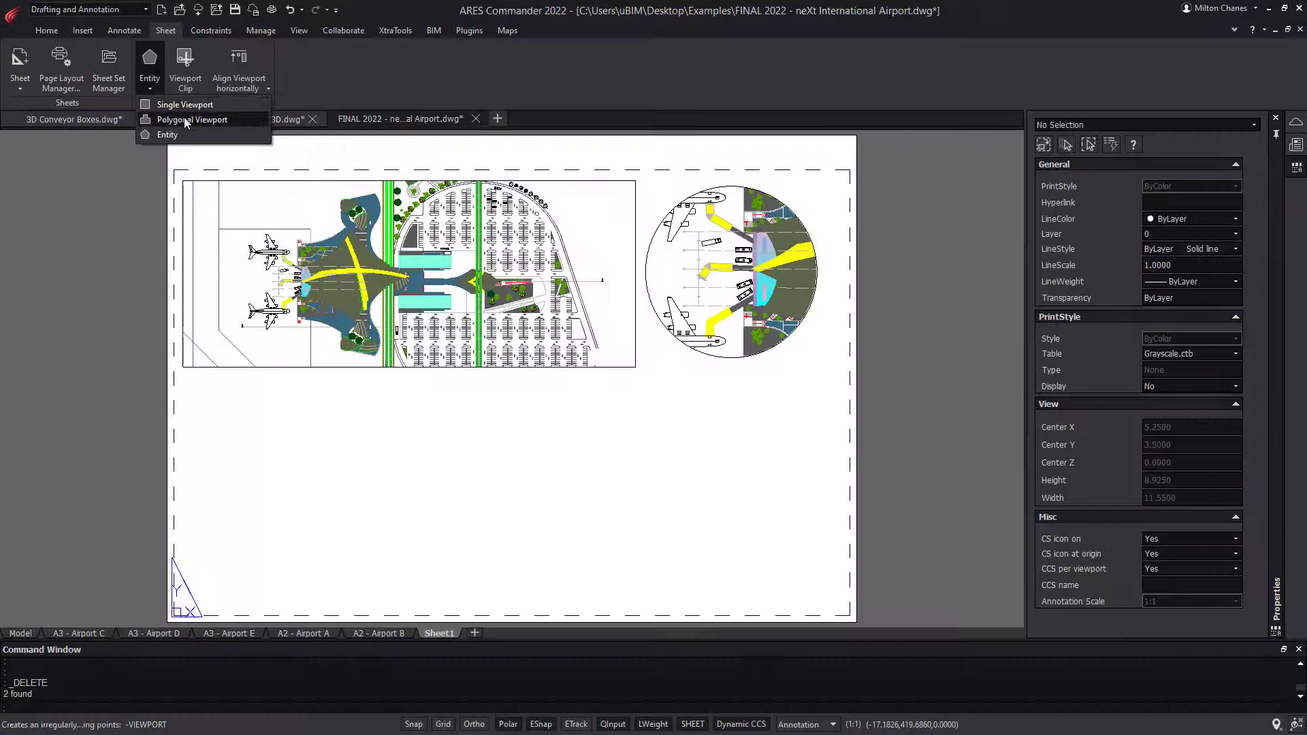
# Draw a stepped polygonal viewport with 50- and 395-unit segments and close its outline.
pyautogui.click(193, 120)
pyautogui.click(190, 588)
pyautogui.click(191, 434)
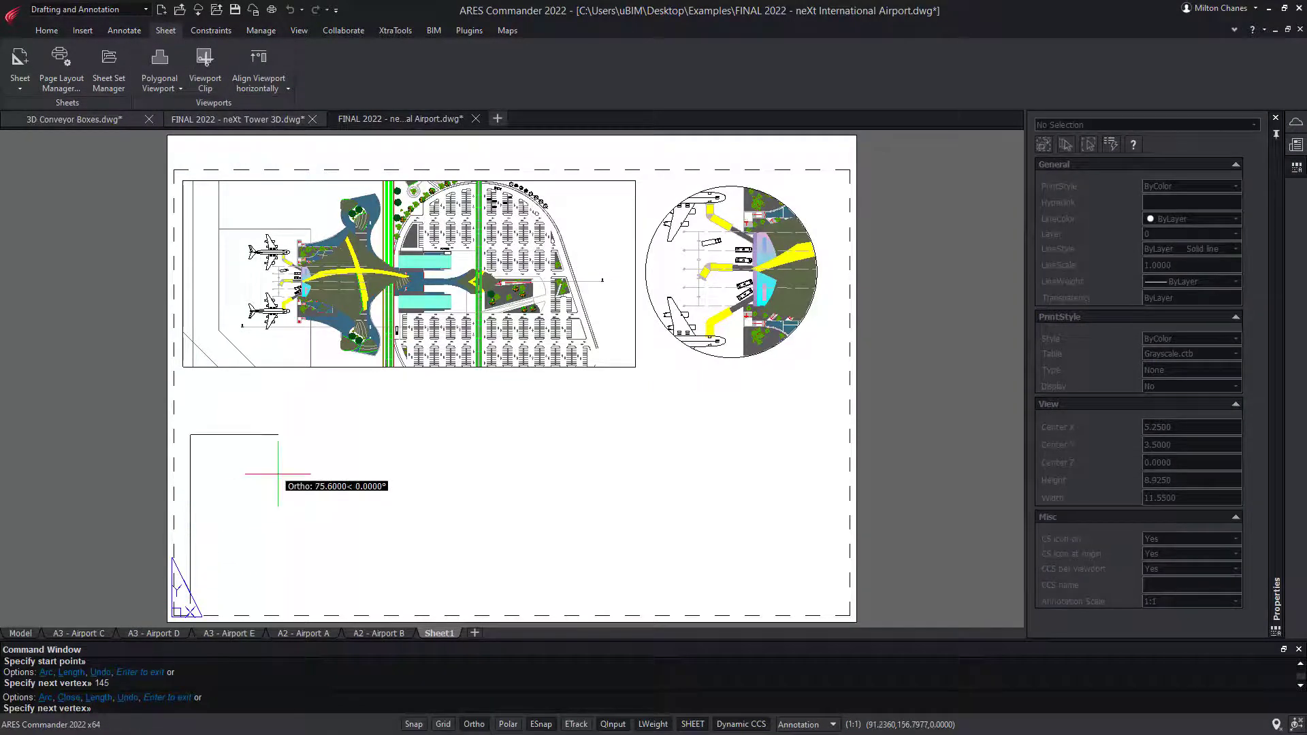
pyautogui.click(330, 434)
pyautogui.click(330, 365)
pyautogui.write('50')
pyautogui.press('Return')
pyautogui.click(394, 435)
pyautogui.write('395')
pyautogui.press('Return')
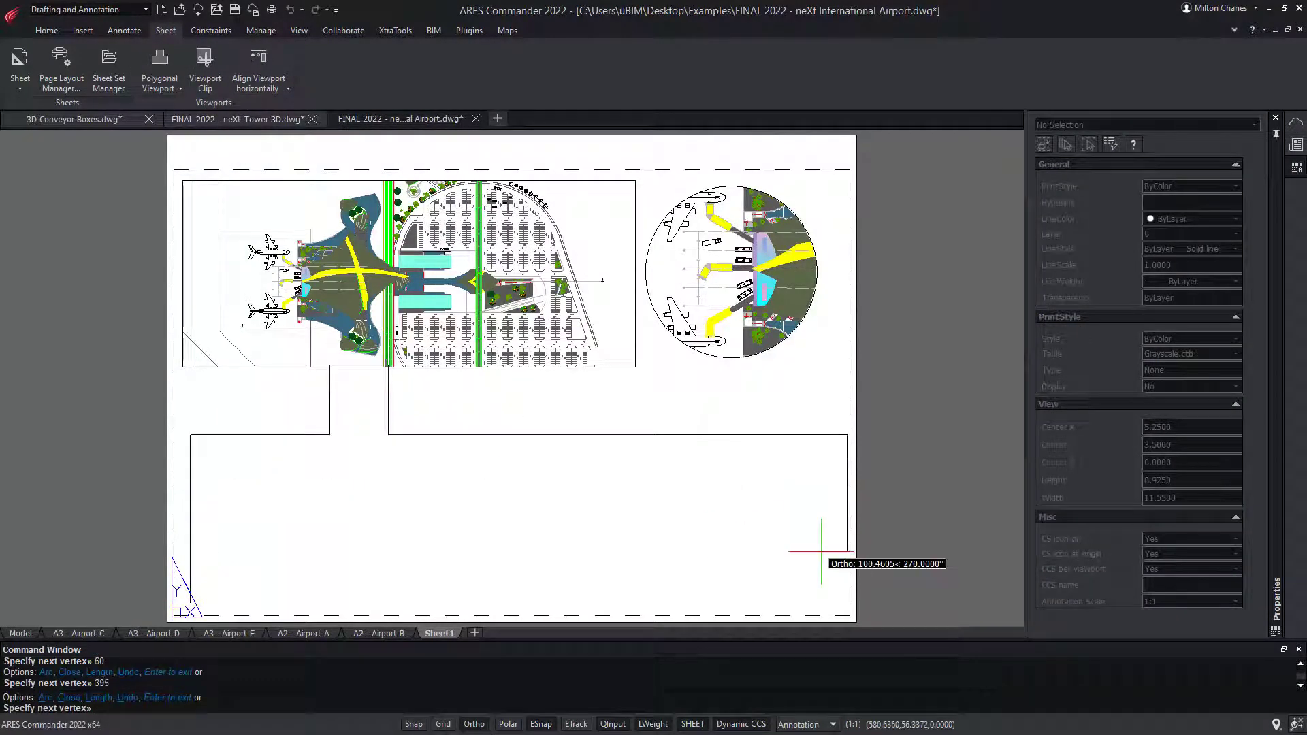
pyautogui.press('Return')
# Set the new viewport's annotation scale to m-mm 1:500 and position the elevation inside it.
pyautogui.doubleClick(291, 540)
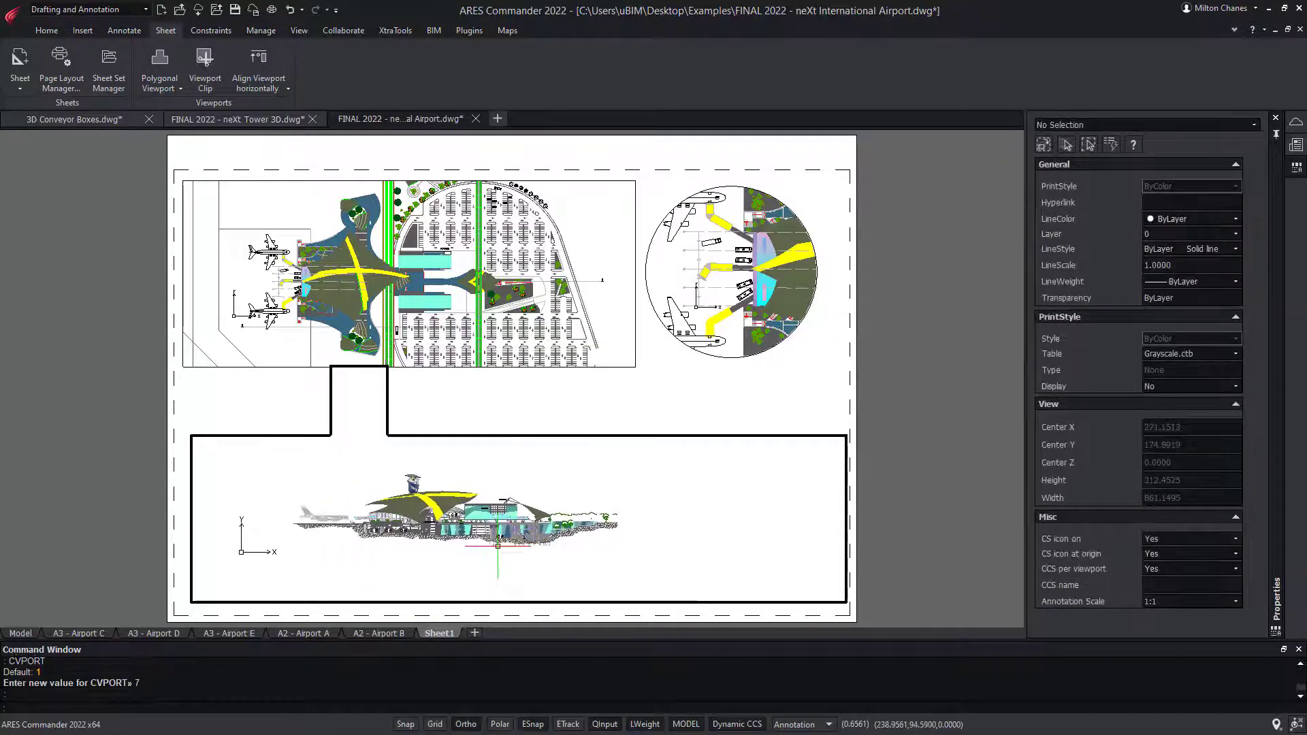
pyautogui.click(813, 725)
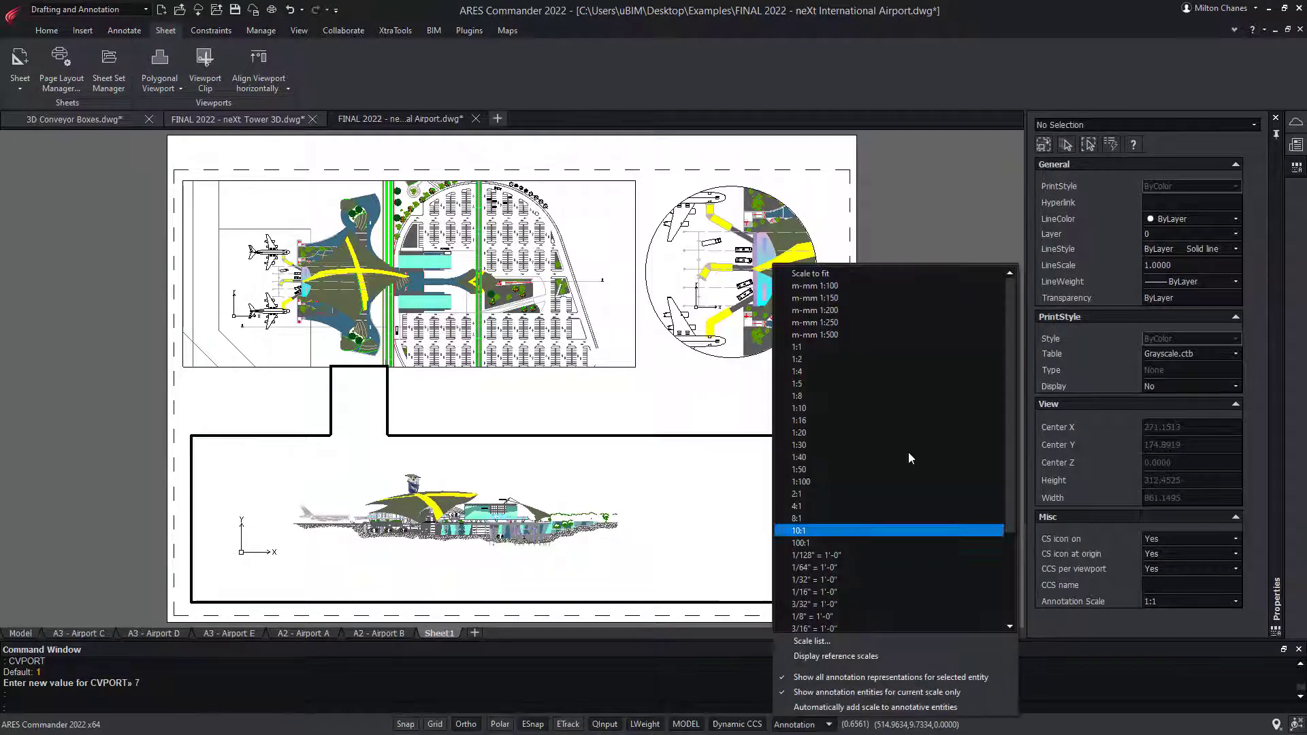
pyautogui.click(861, 333)
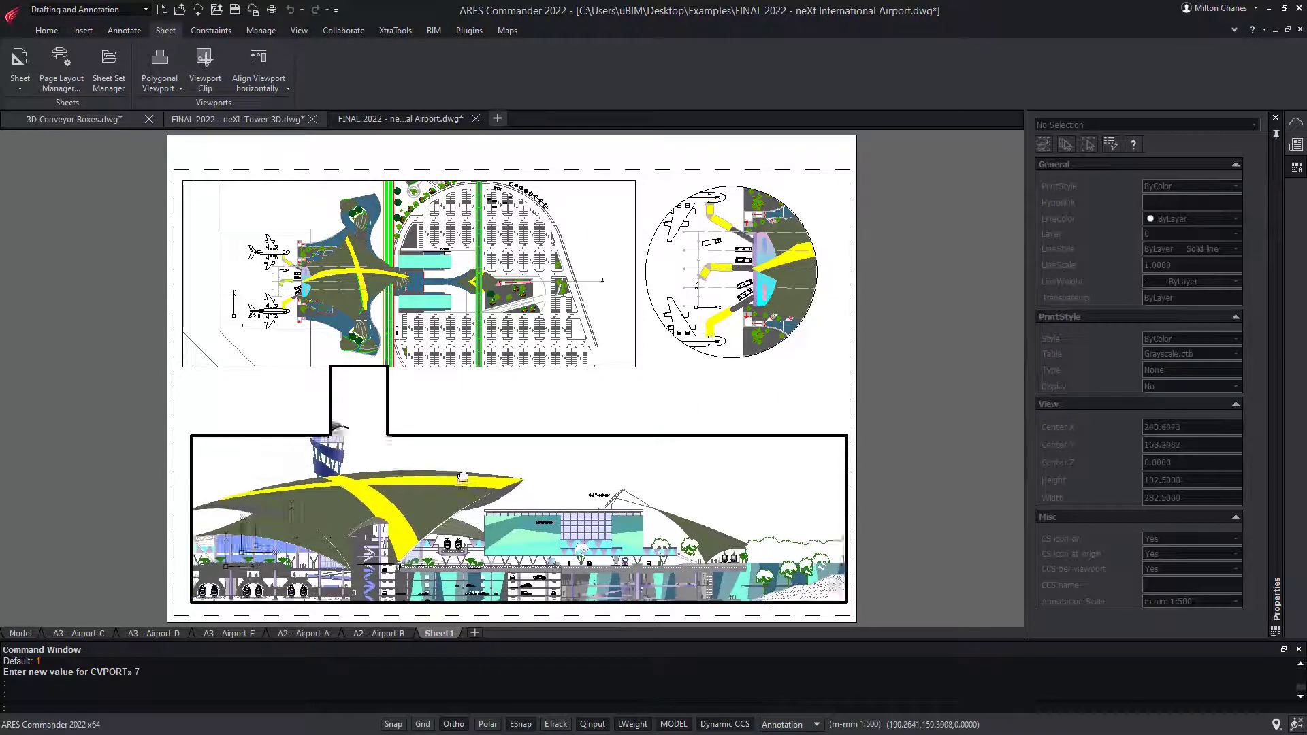
pyautogui.moveTo(492, 454); pyautogui.dragTo(488, 451, button='middle')
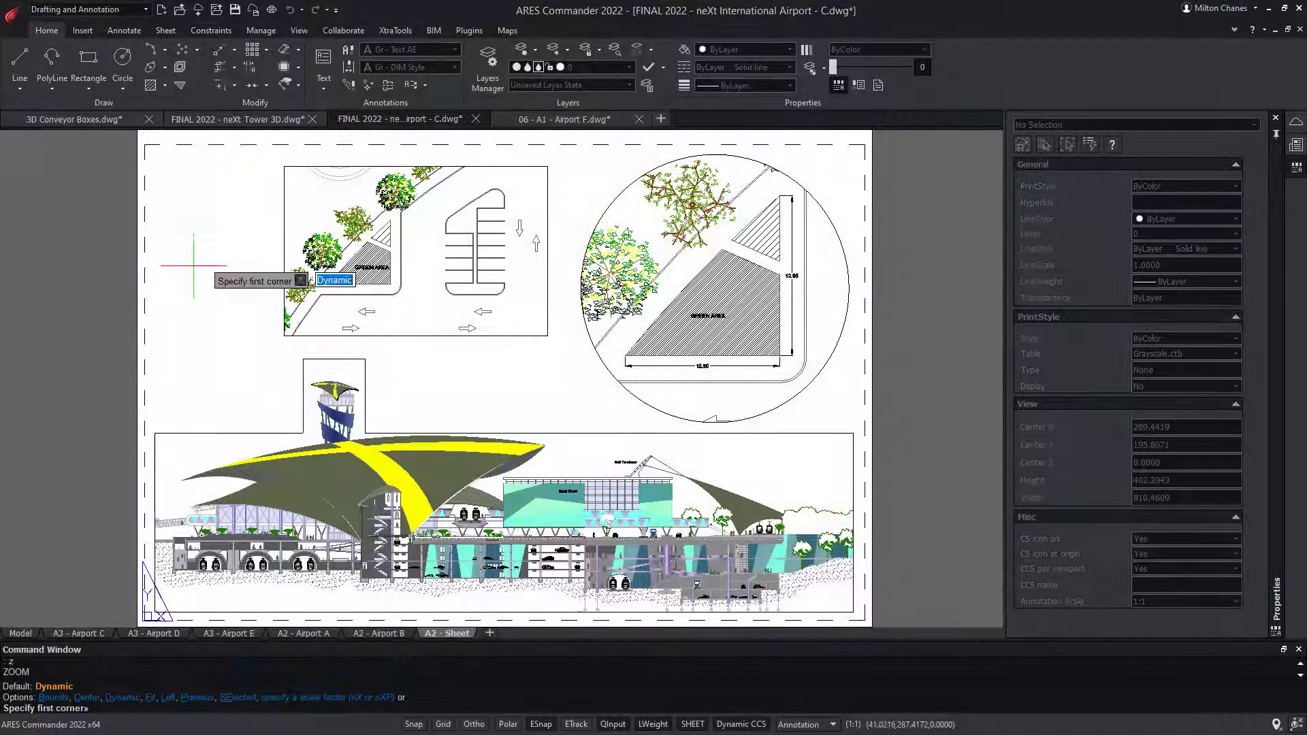
# Zoom in on the upper plan drawings and activate the left plan viewport.
pyautogui.click(270, 155)
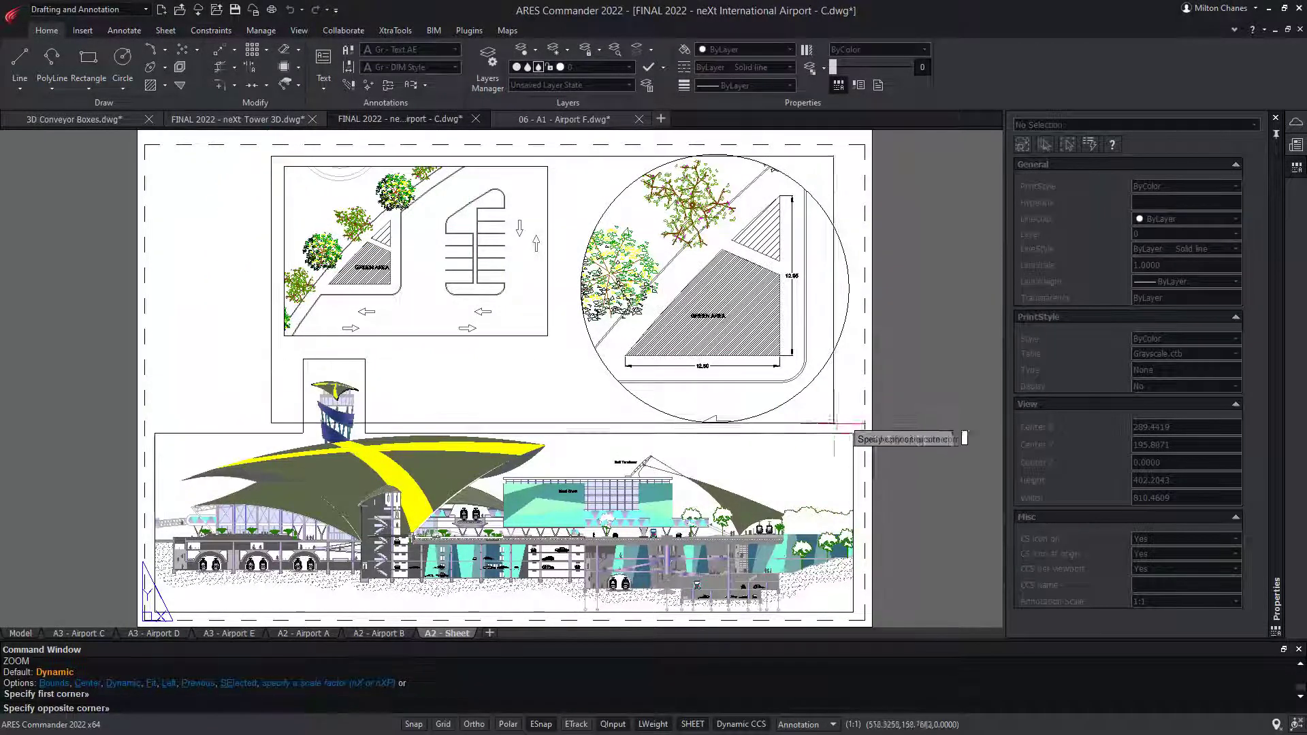
pyautogui.click(856, 422)
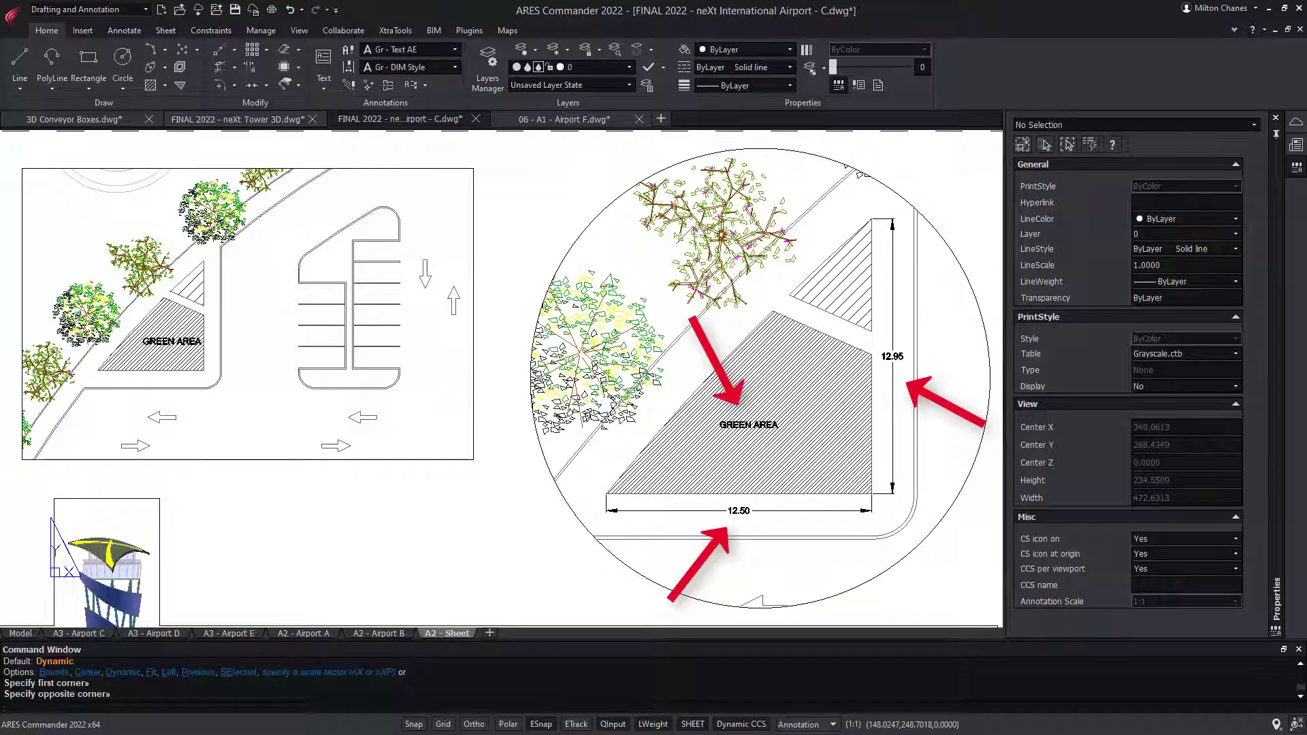
pyautogui.press('Escape')
pyautogui.doubleClick(276, 335)
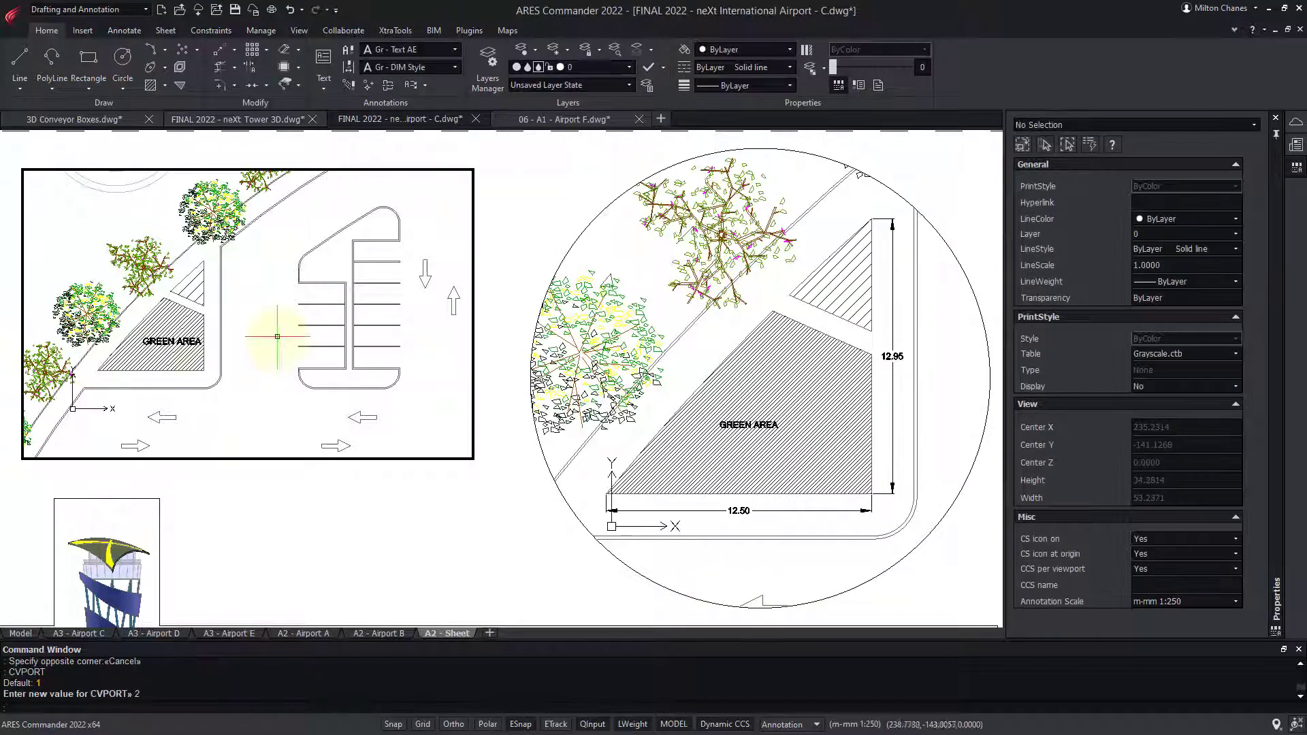
# Remove the m-mm 1:250 annotation scale from the GREEN AREA label and return to the sheet.
pyautogui.click(169, 339)
pyautogui.click(1234, 546)
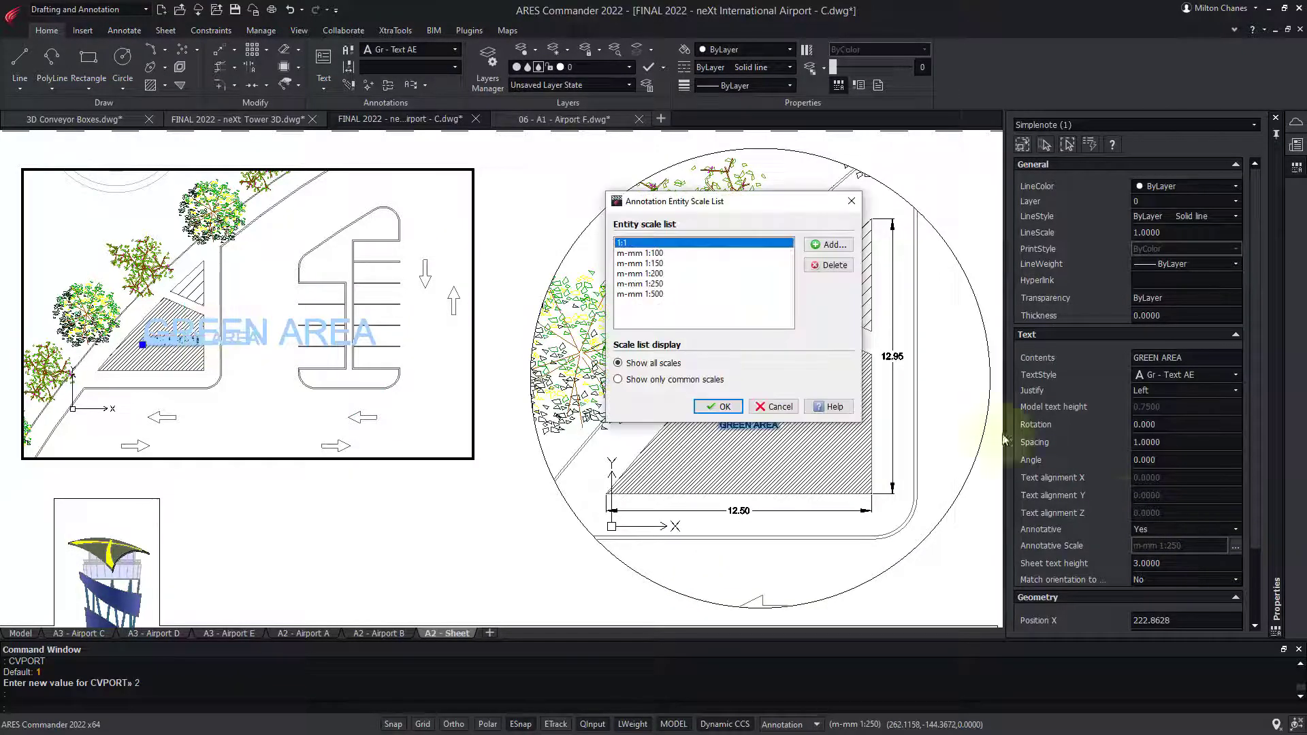
pyautogui.click(655, 283)
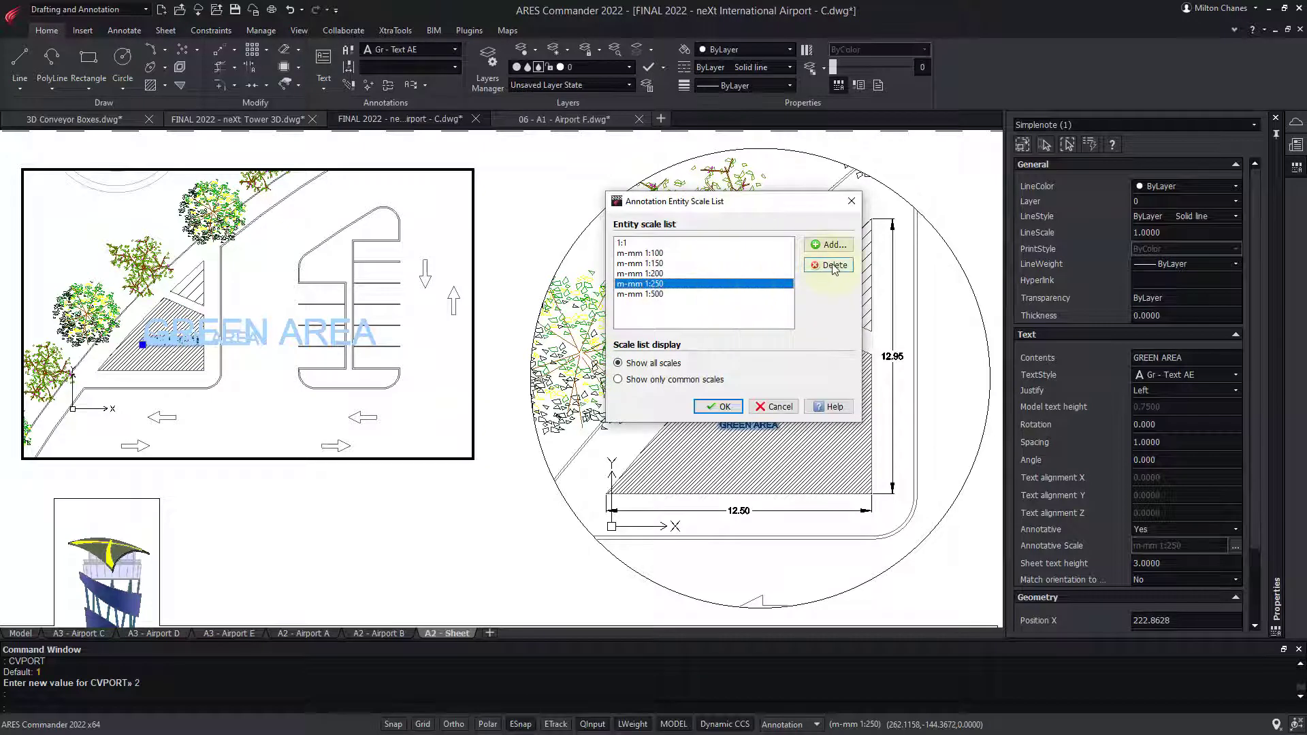
pyautogui.click(722, 407)
pyautogui.doubleClick(441, 503)
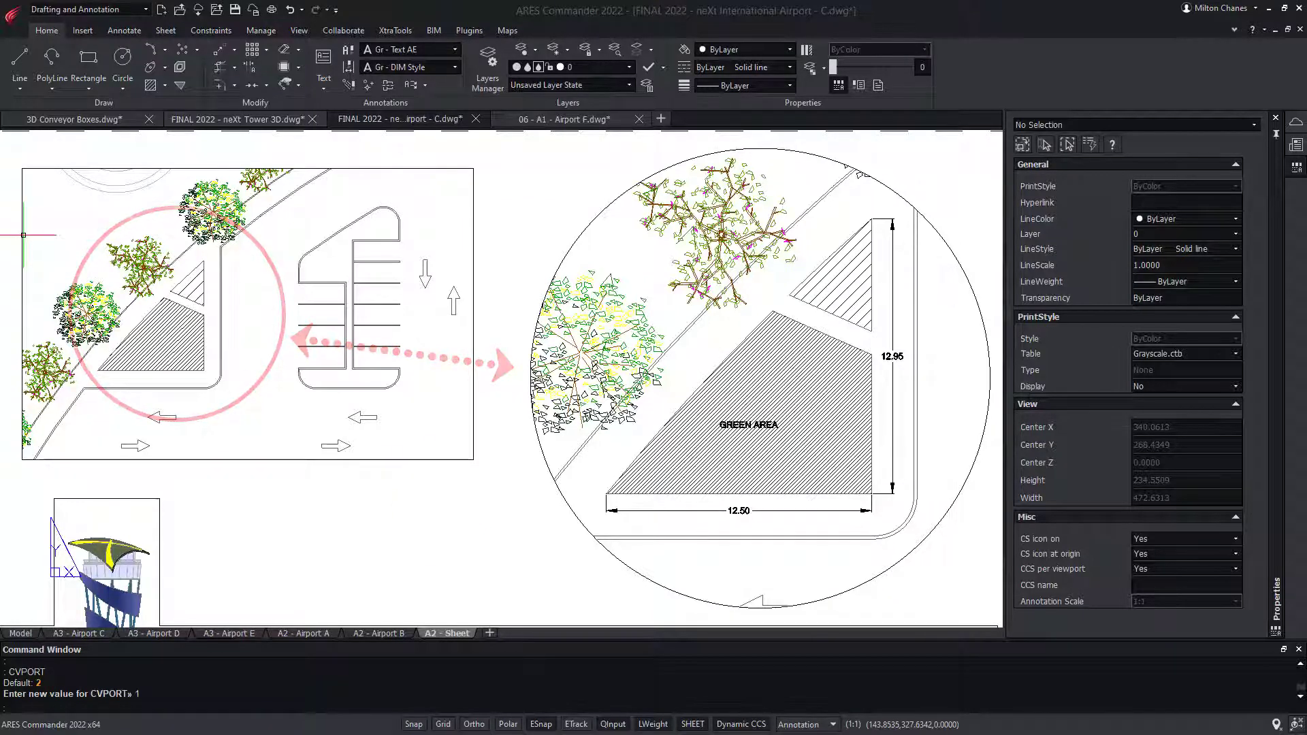
# Show the Sheet Set Manager and load the 2022 Graebert MasterClass sheet set.
pyautogui.click(689, 407)
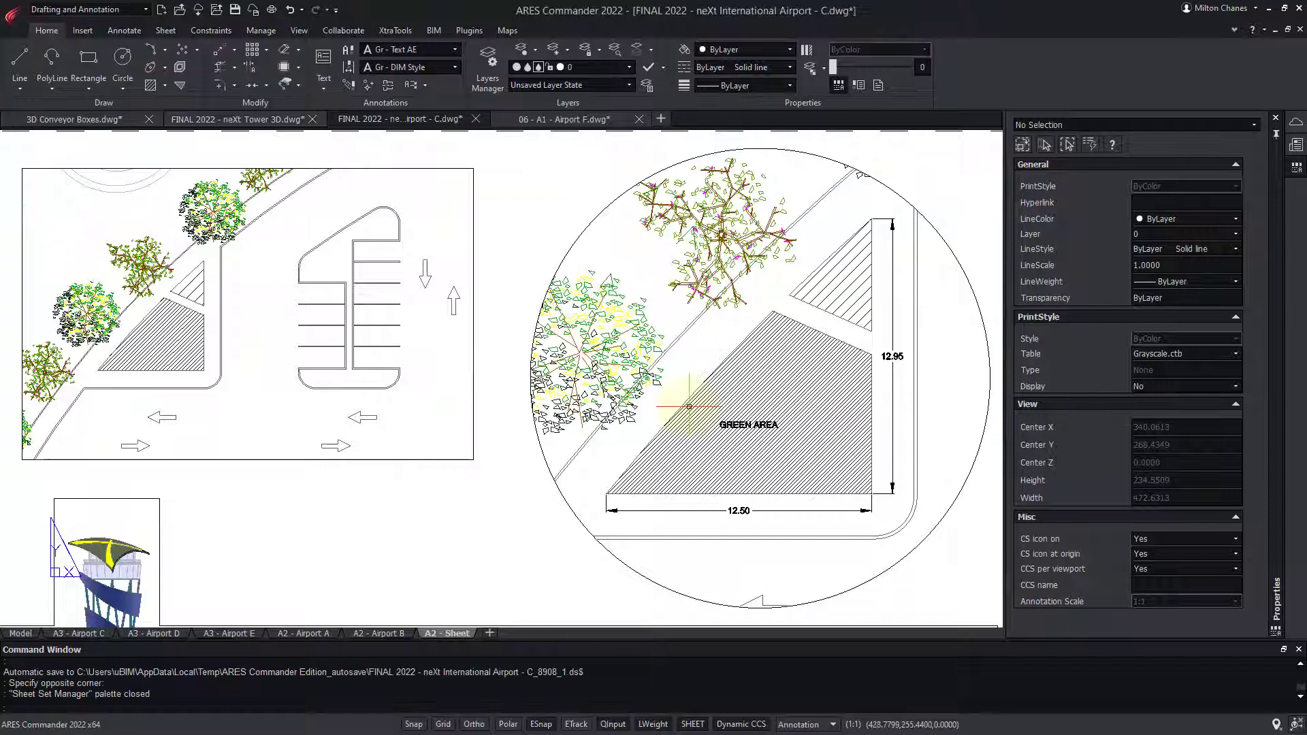
pyautogui.rightClick(1005, 71)
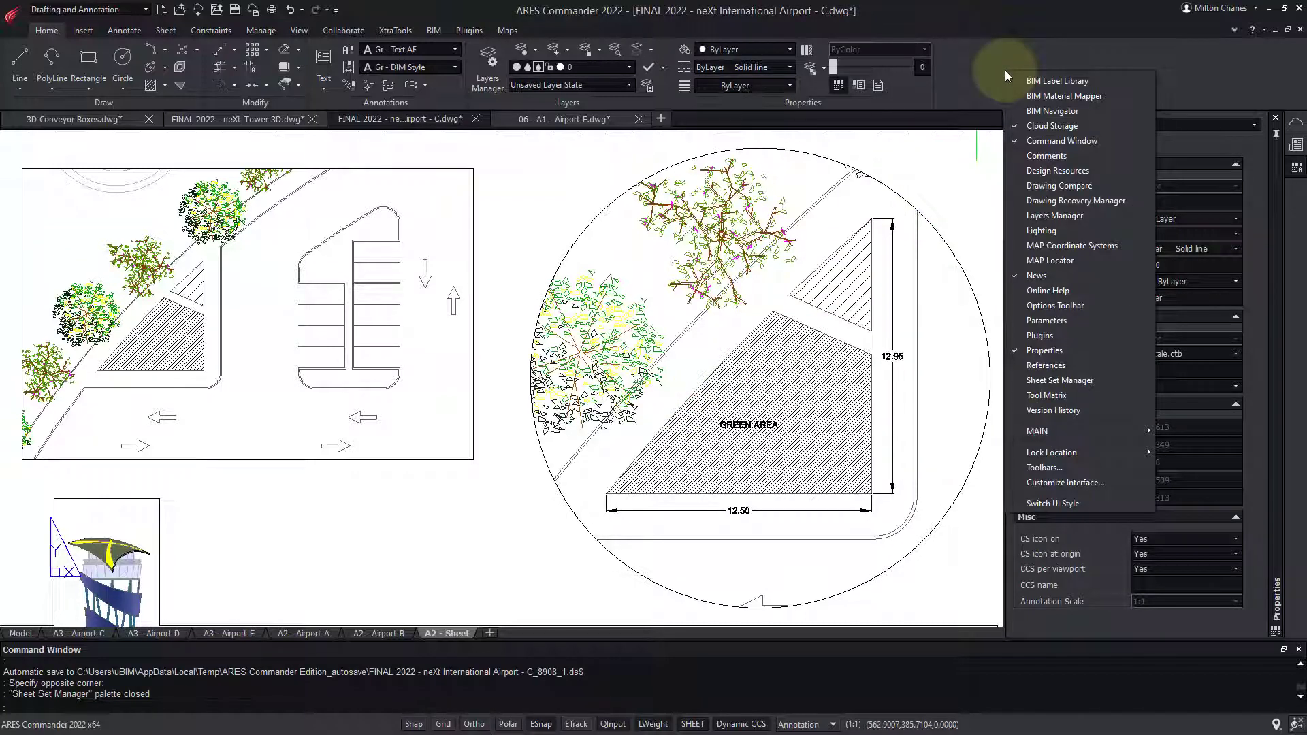
pyautogui.click(1101, 380)
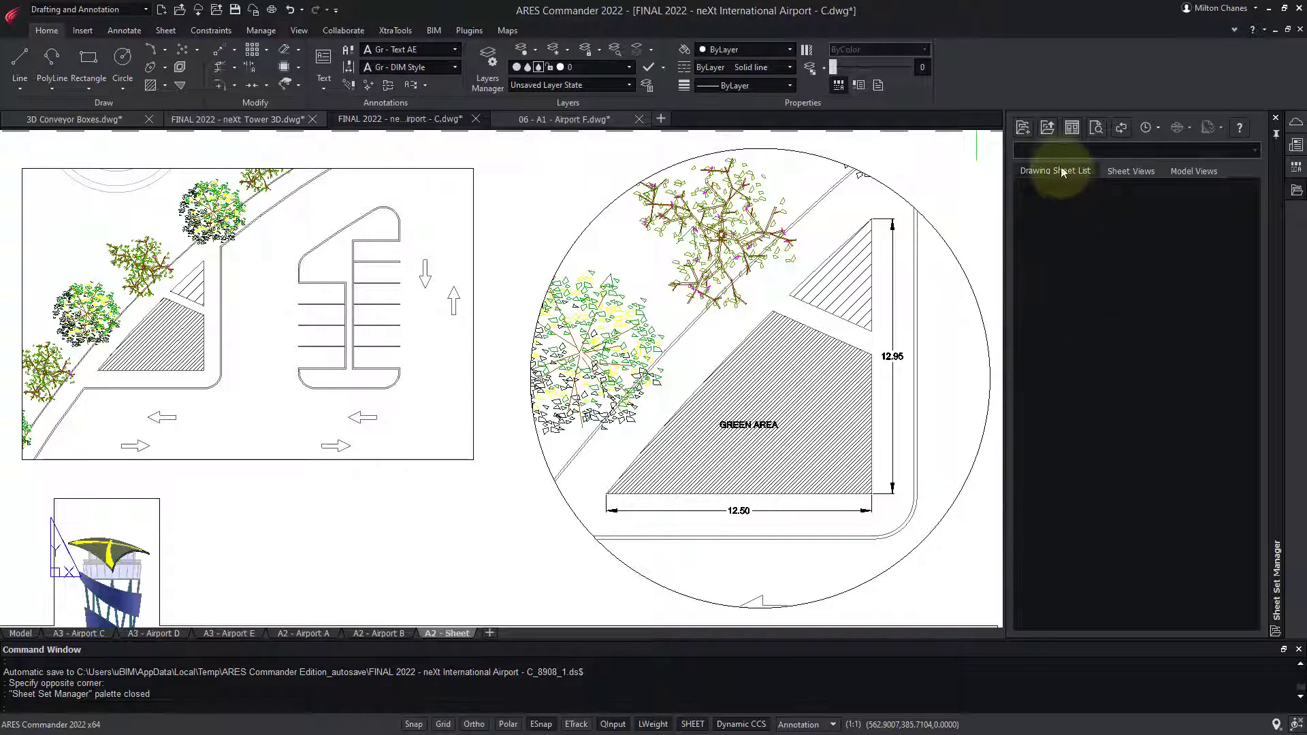
pyautogui.click(1047, 129)
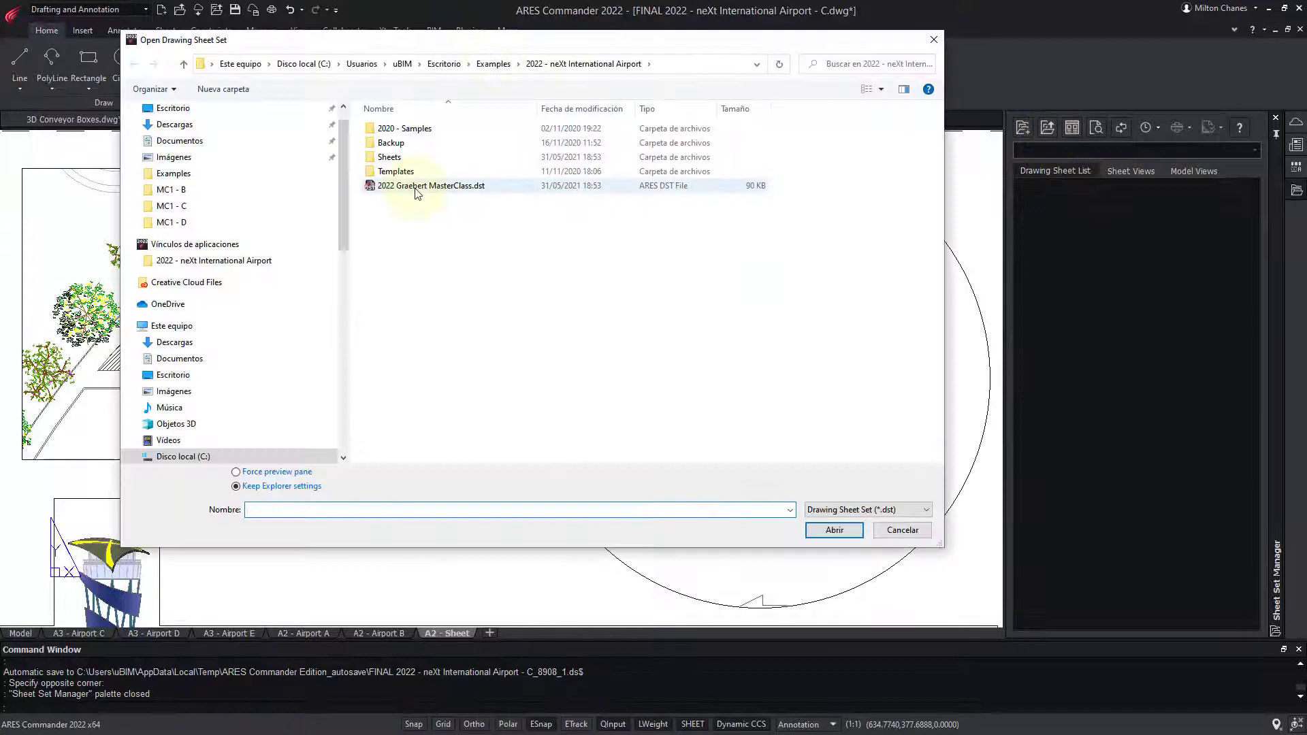
pyautogui.click(416, 188)
pyautogui.click(834, 529)
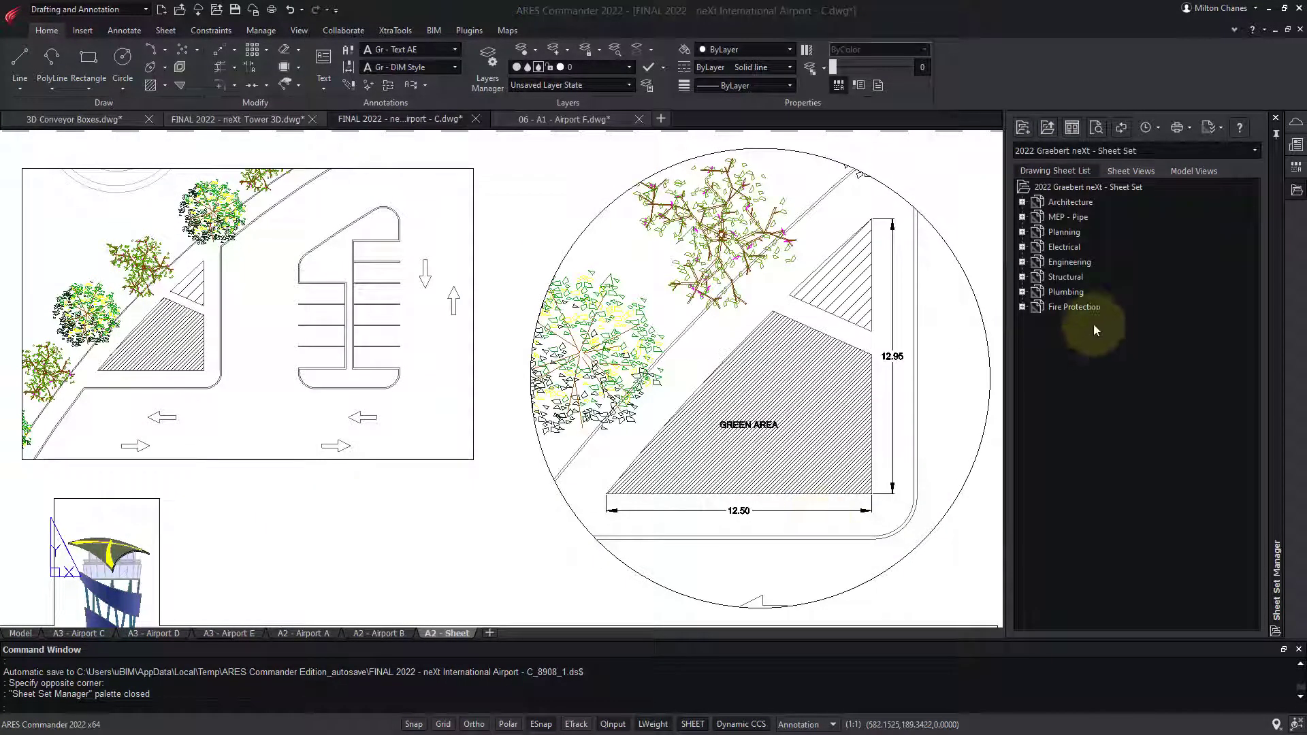
# Move E01 - Power Supply to the top of Electrical and G01 - Sheet1 into Engineering.
pyautogui.click(1022, 248)
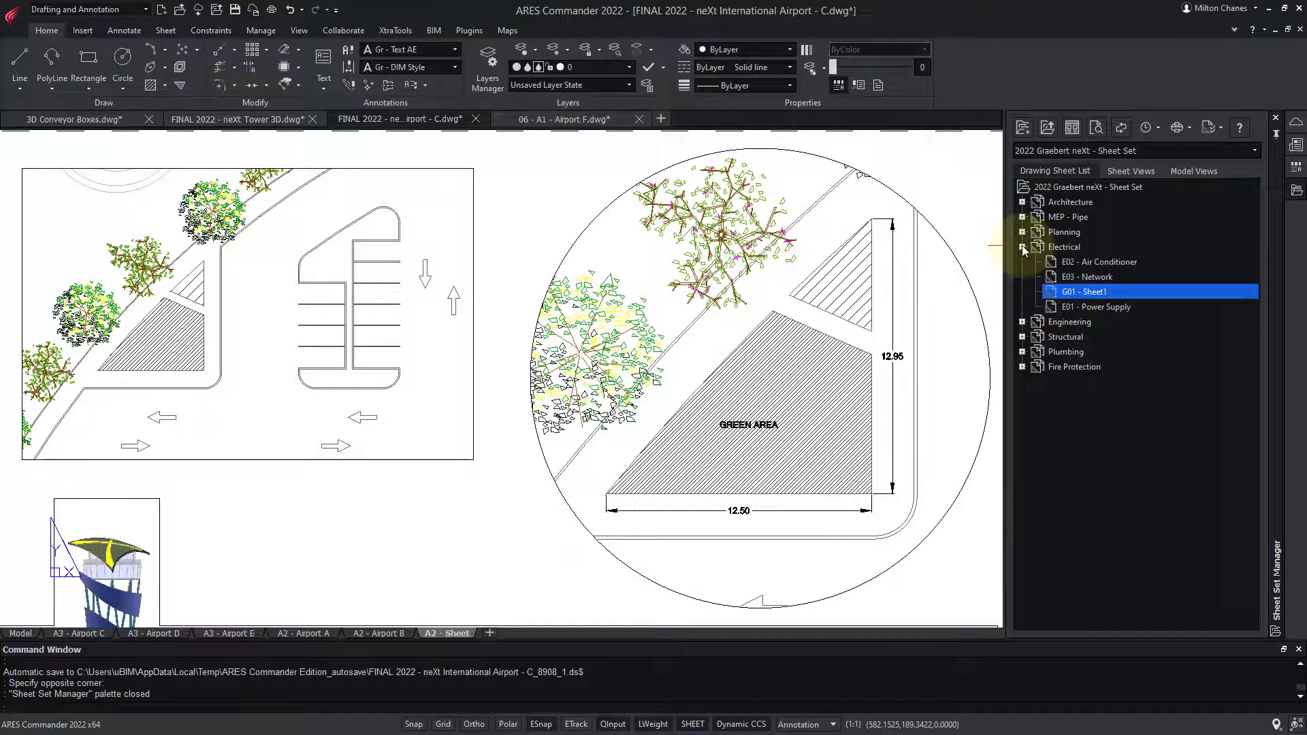
pyautogui.click(1076, 308)
pyautogui.moveTo(1074, 310)
pyautogui.mouseDown()
pyautogui.moveTo(1095, 262)
pyautogui.moveTo(1085, 323)
pyautogui.mouseUp()
pyautogui.click(1022, 322)
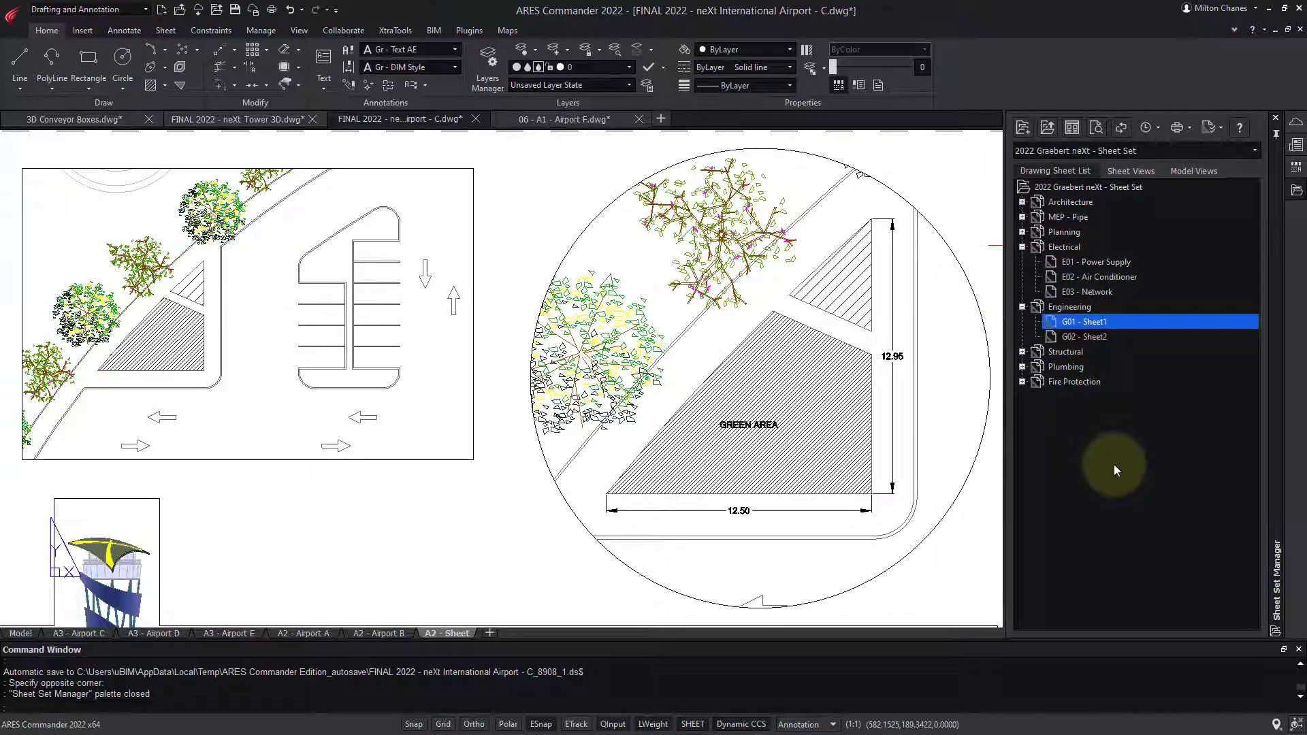
# Expand the Architecture category and its Tower group to list its sheets.
pyautogui.click(1114, 466)
pyautogui.click(1022, 203)
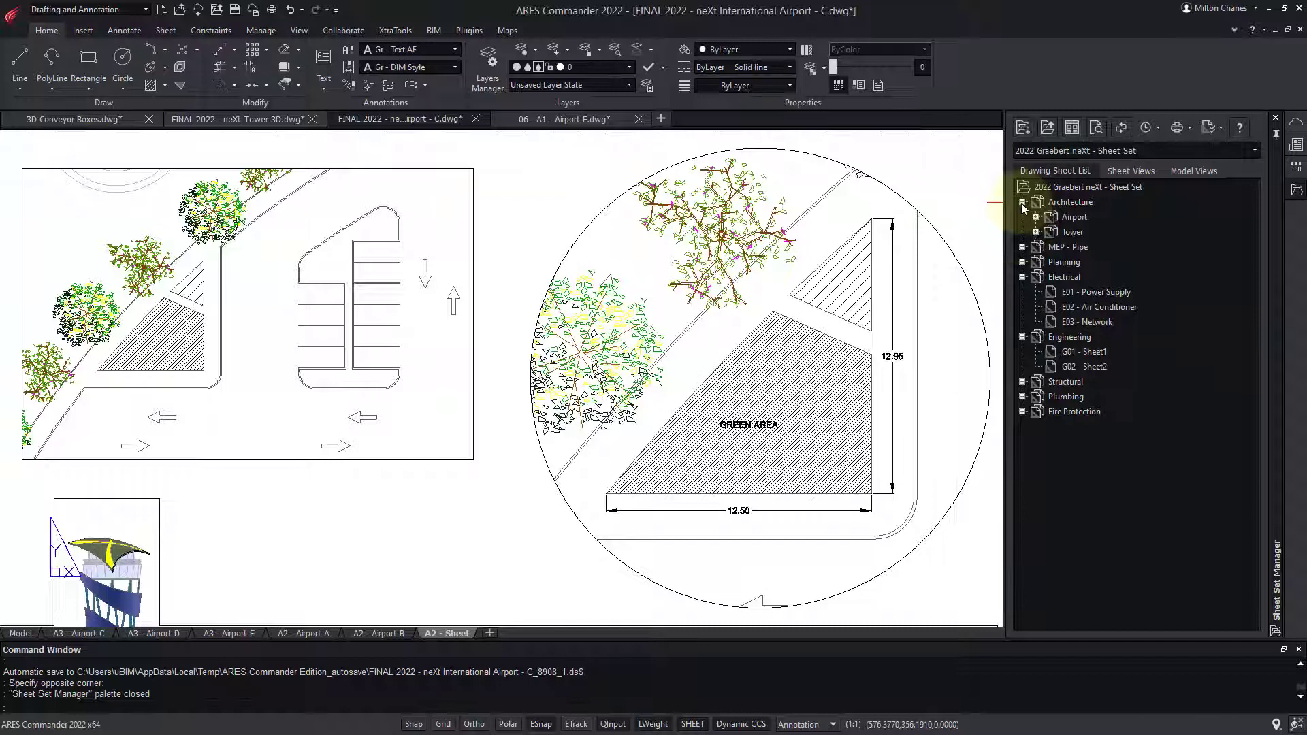
pyautogui.click(1036, 232)
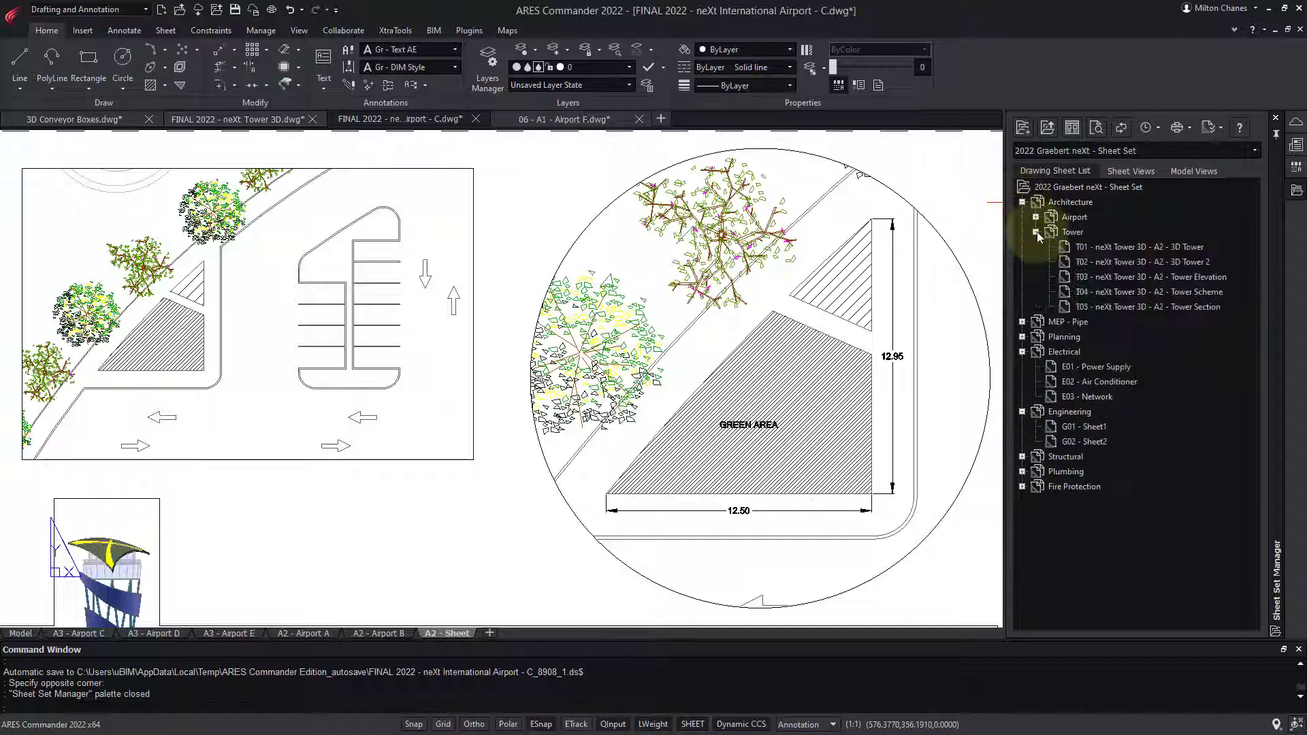
# Create a new sheet T6 'Section Tower' under Tower and open it.
pyautogui.rightClick(1122, 309)
pyautogui.click(1143, 326)
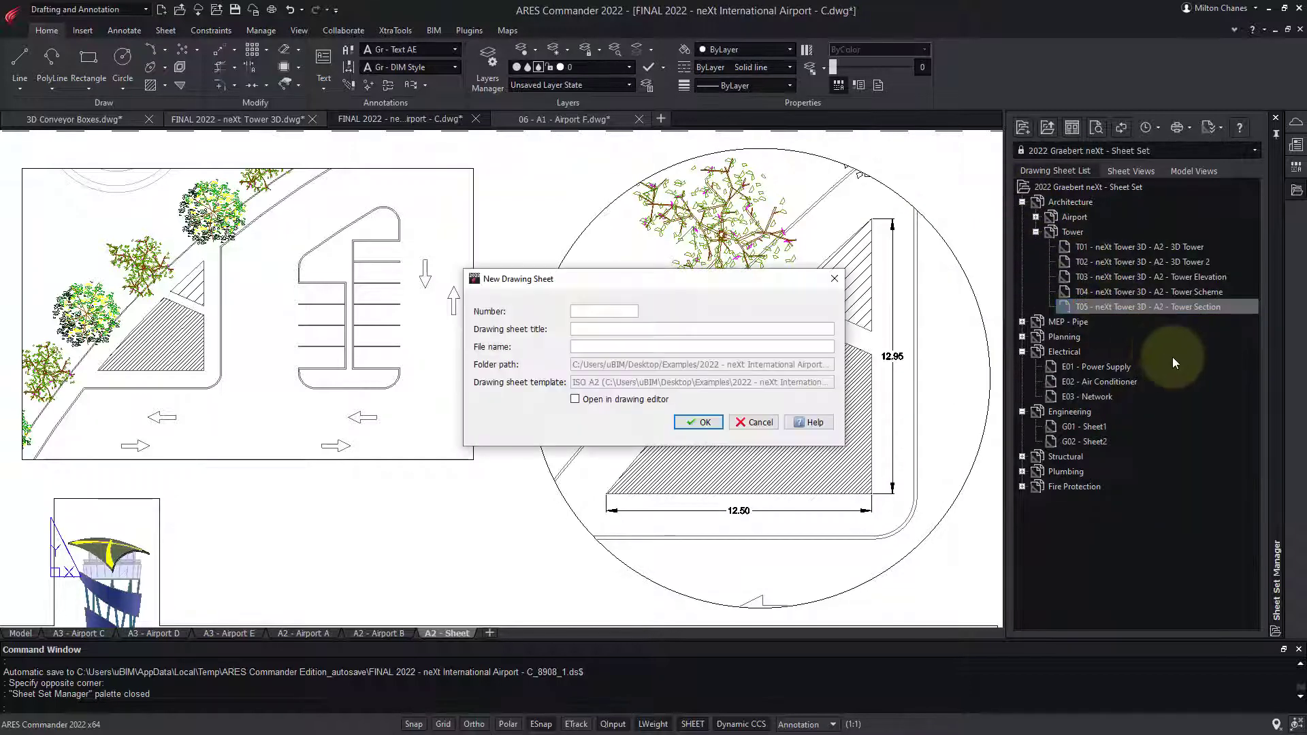
pyautogui.write('T6')
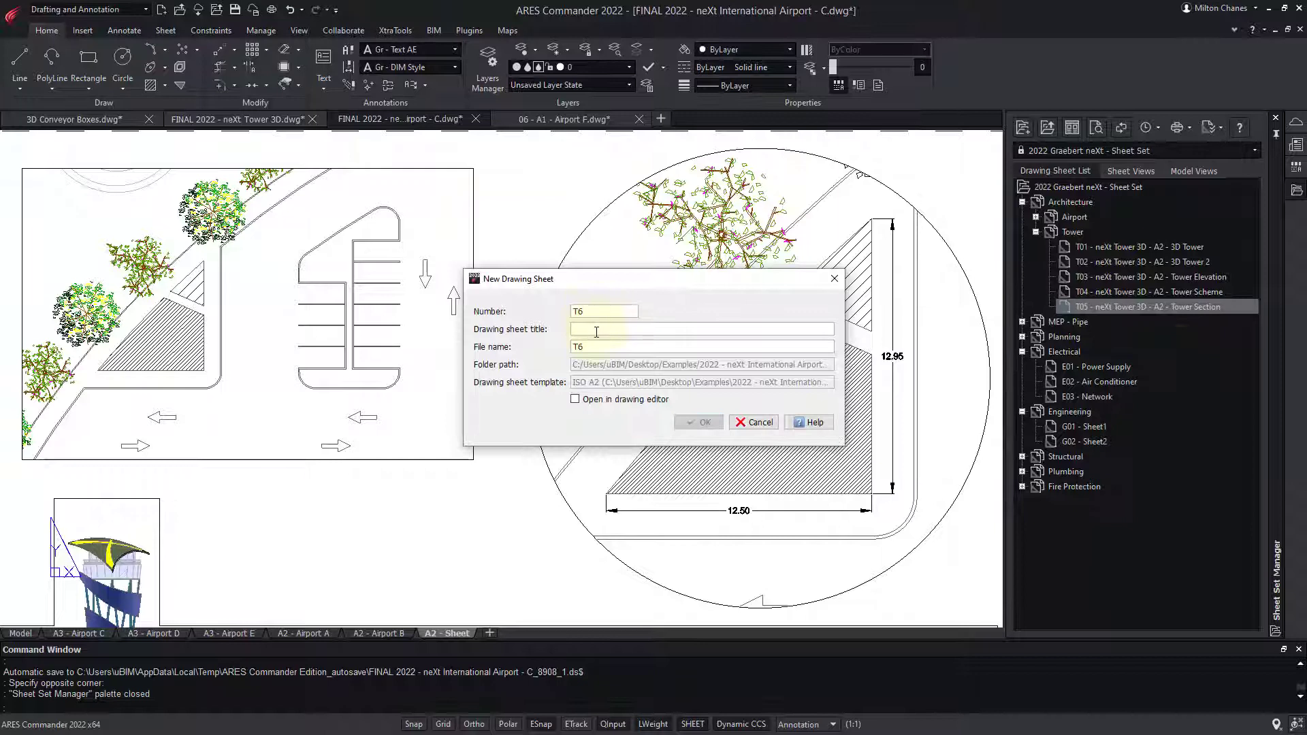
pyautogui.write('Section Tower')
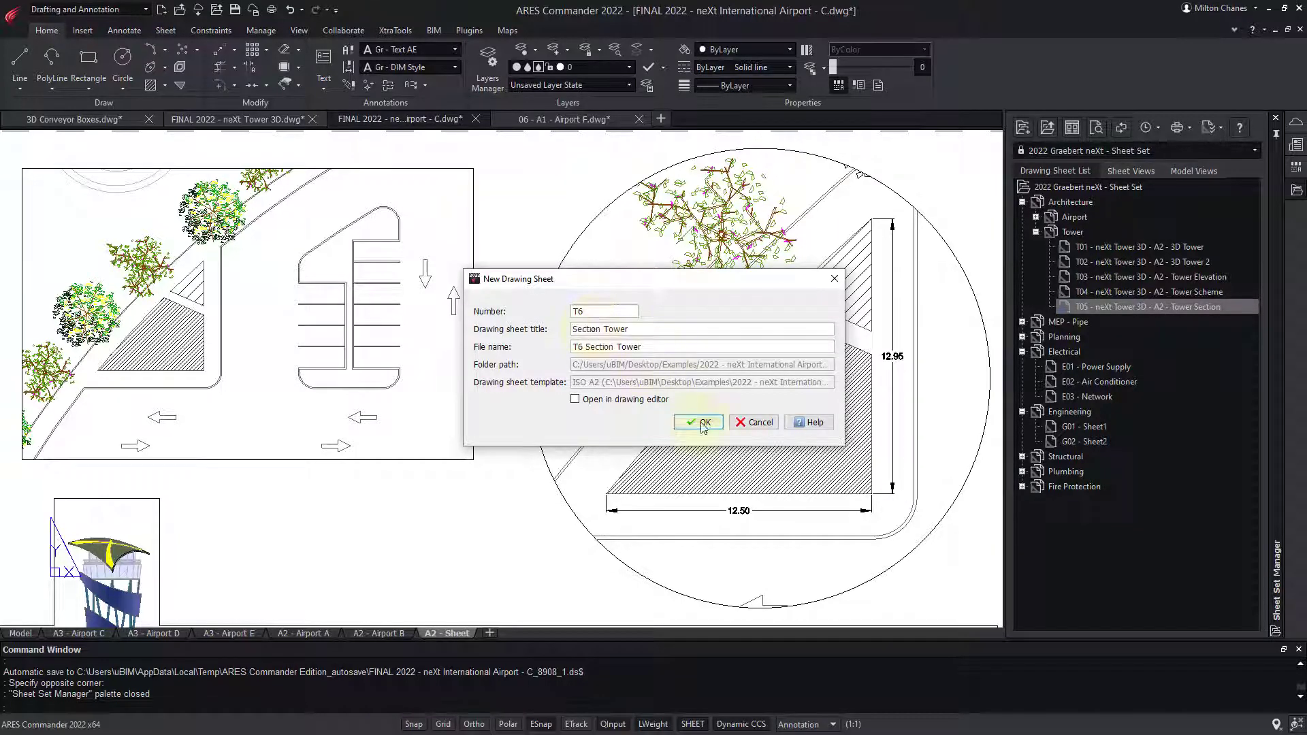
pyautogui.click(703, 425)
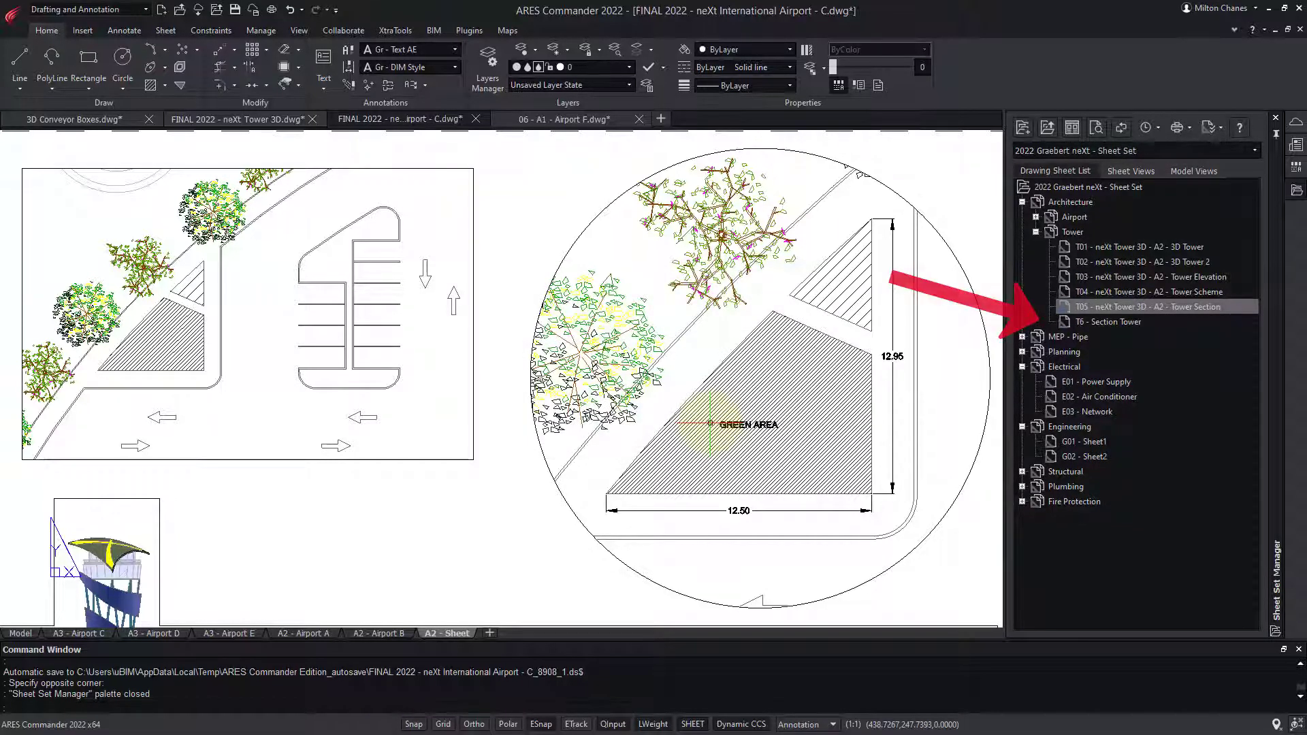
pyautogui.doubleClick(1113, 321)
# Place the airport drawing's Section AA model view onto the new sheet.
pyautogui.click(1193, 170)
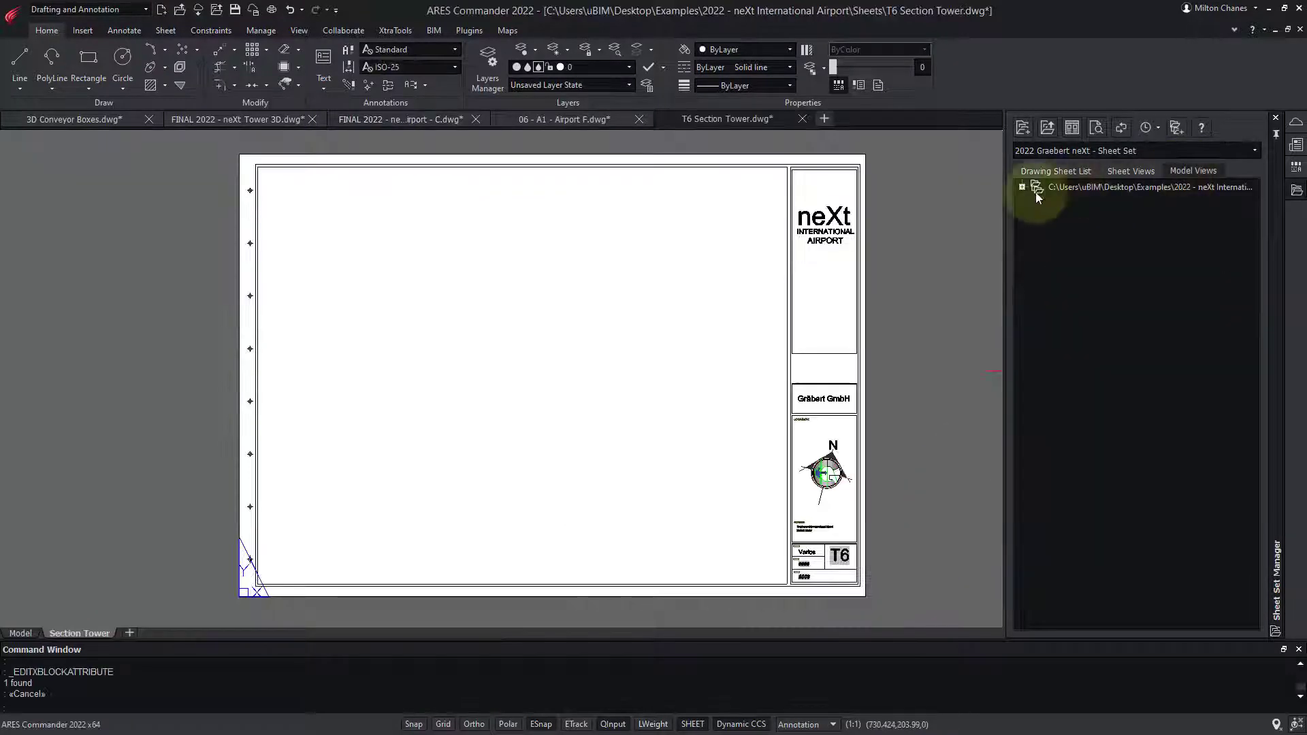
pyautogui.click(1036, 278)
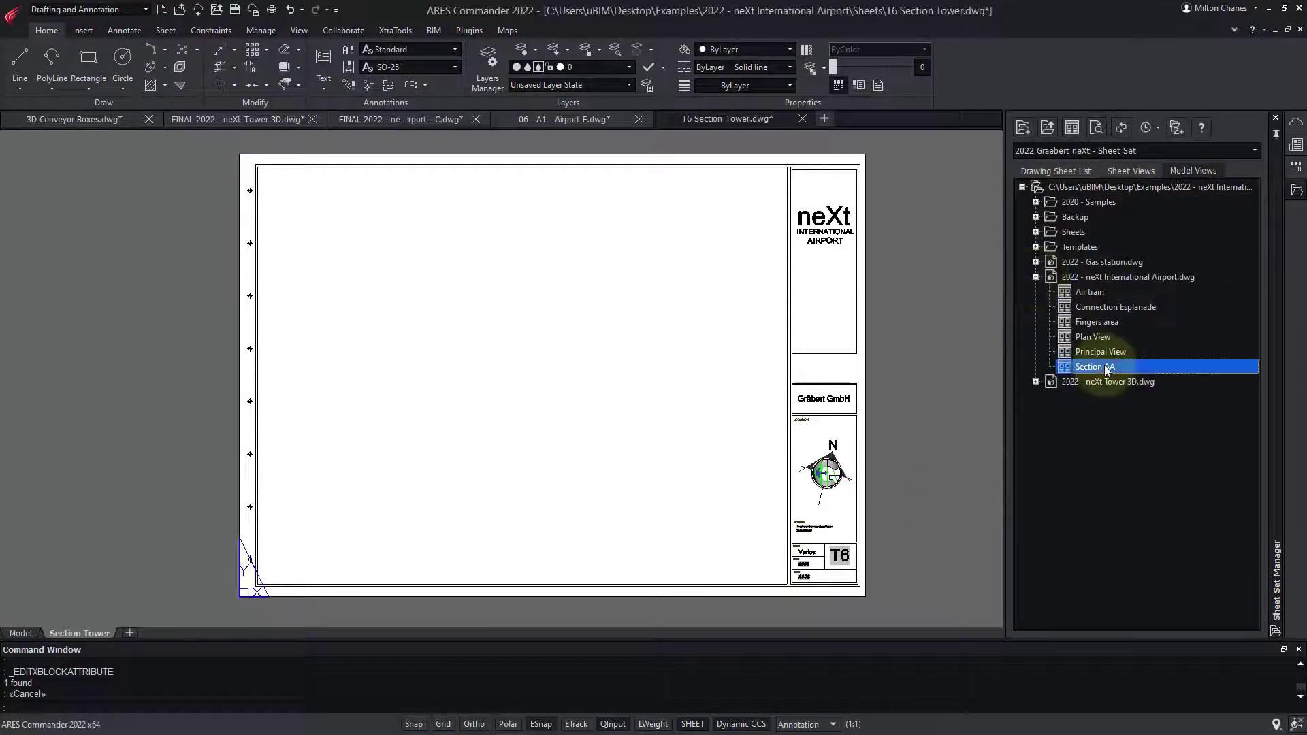
pyautogui.moveTo(1096, 366); pyautogui.dragTo(556, 431)
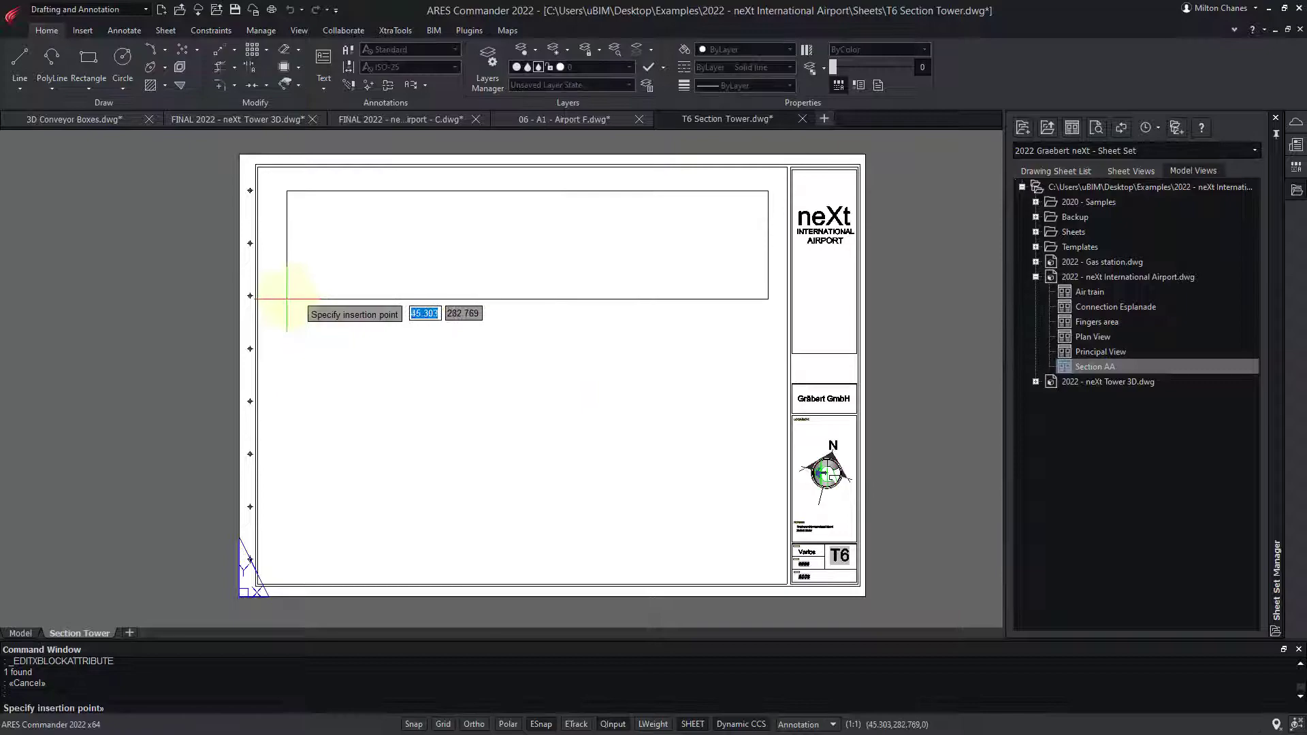
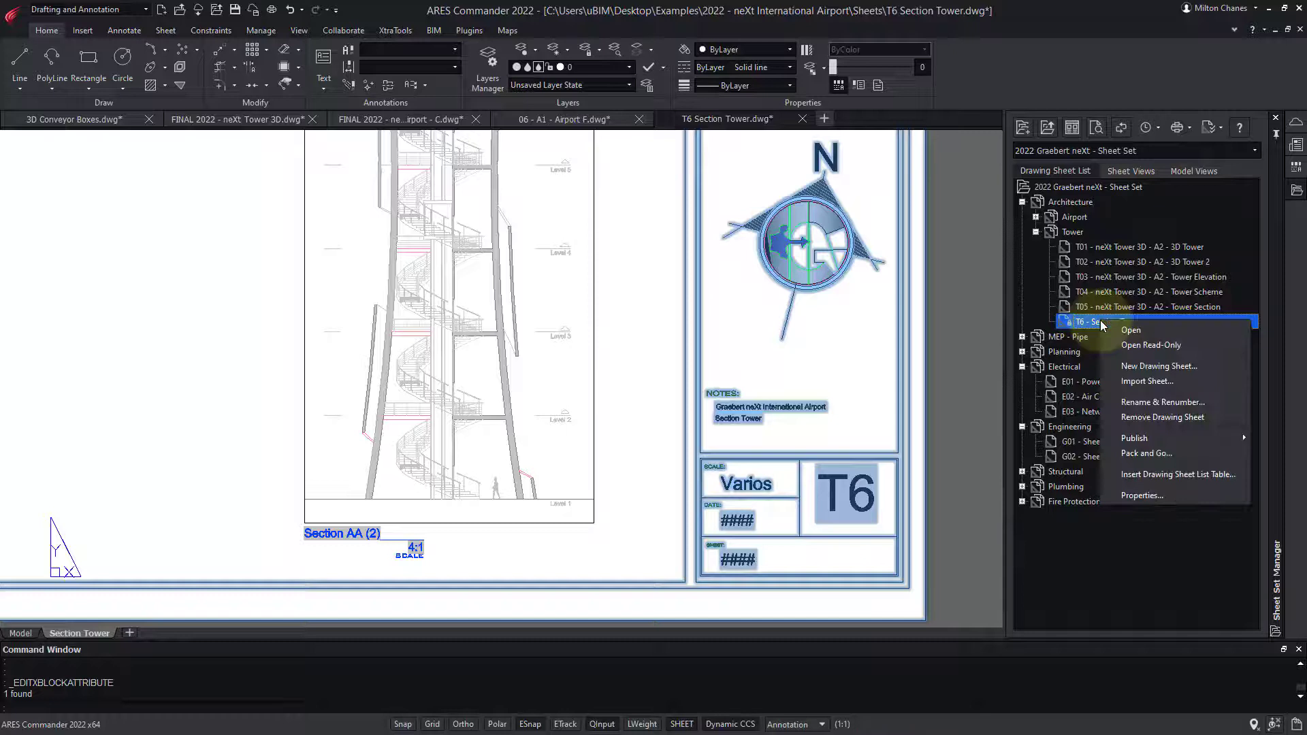
# Set the Section Tower sheet's revision date to 01/Jun/22 in its properties.
pyautogui.click(1150, 497)
pyautogui.click(648, 329)
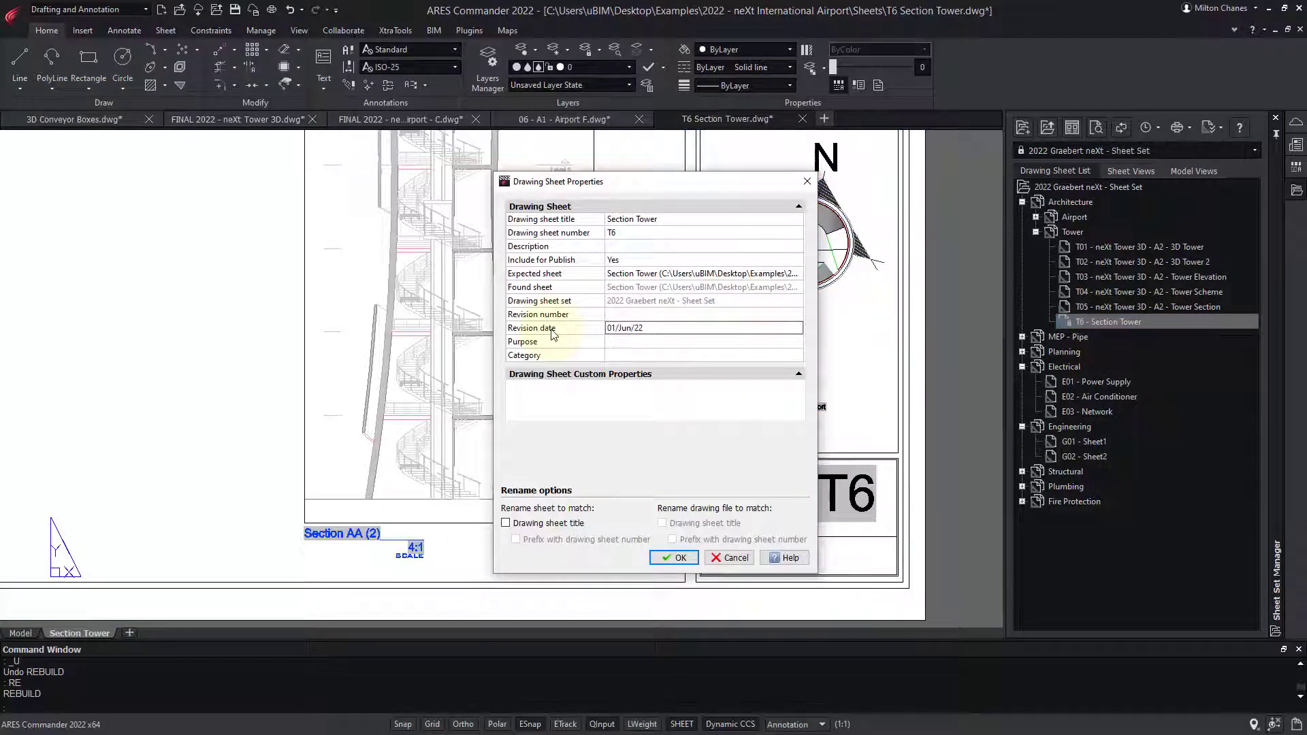
pyautogui.click(674, 558)
# Renumber the Section Tower sheet to T06 via Rename & Renumber.
pyautogui.rightClick(1098, 322)
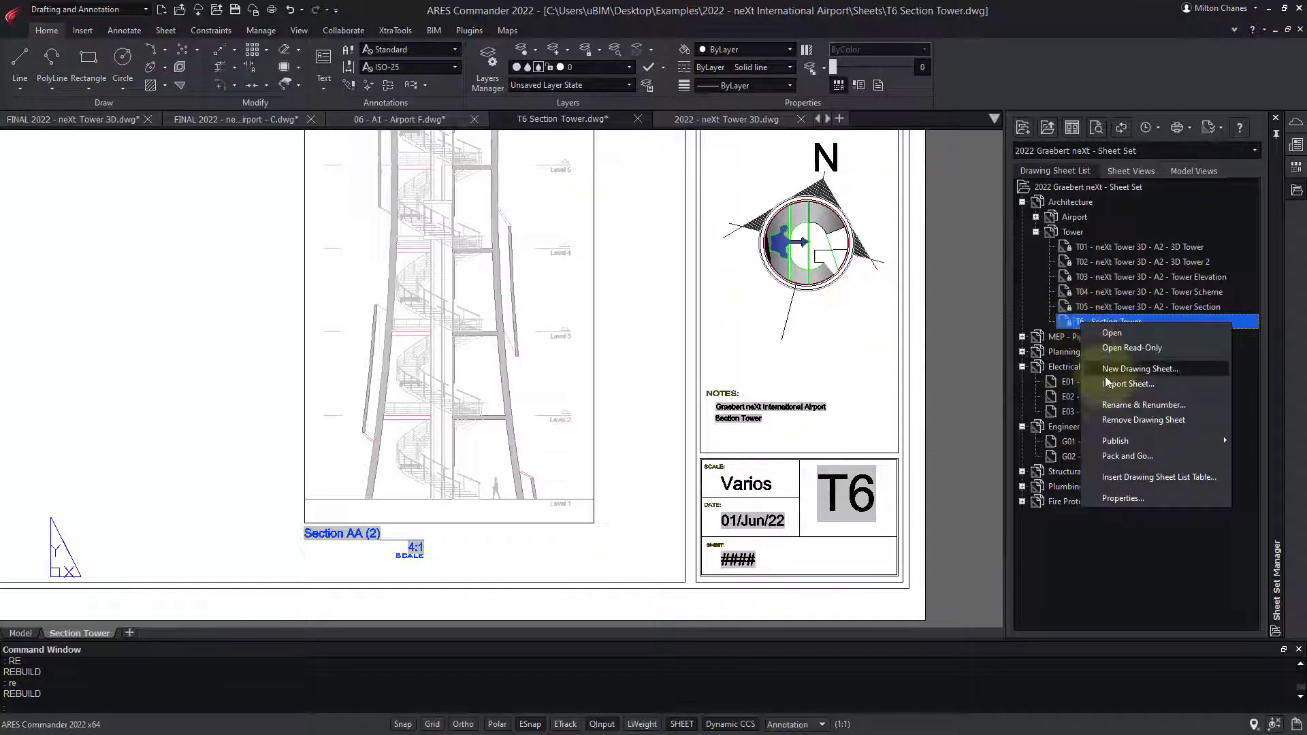
pyautogui.click(1123, 404)
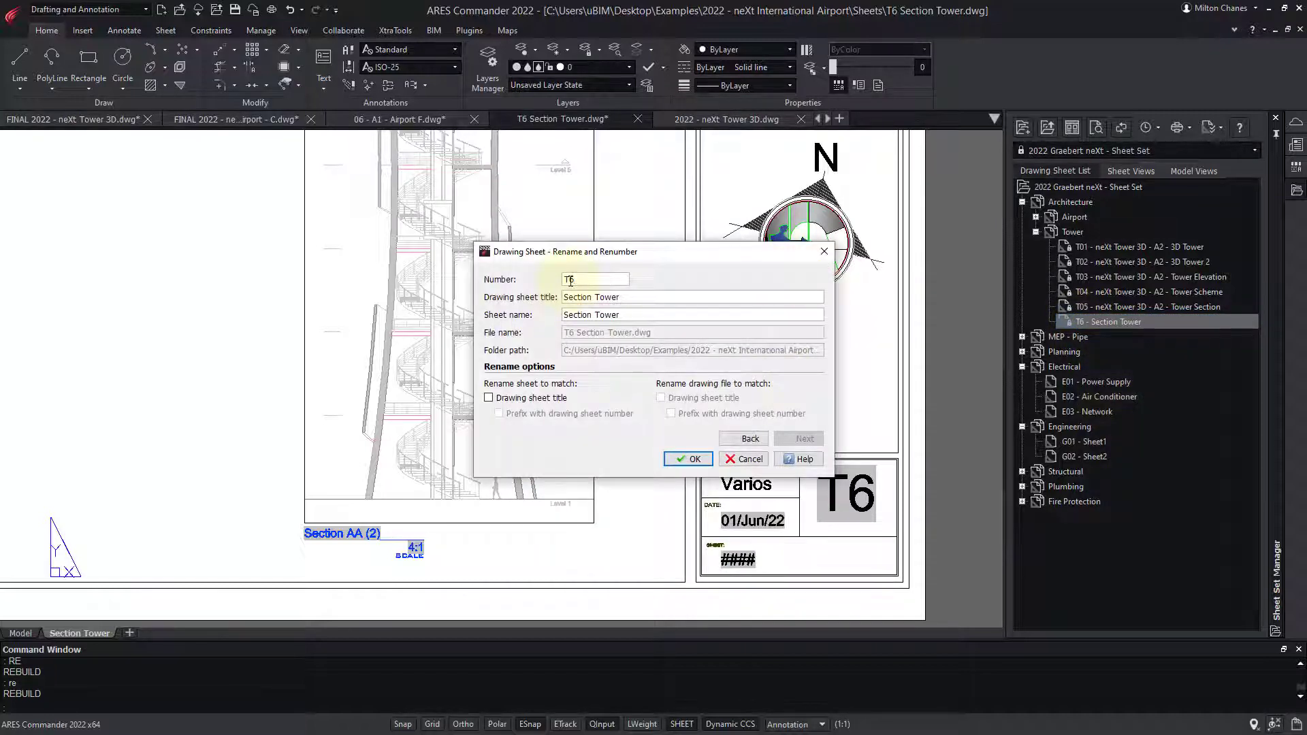
pyautogui.click(690, 459)
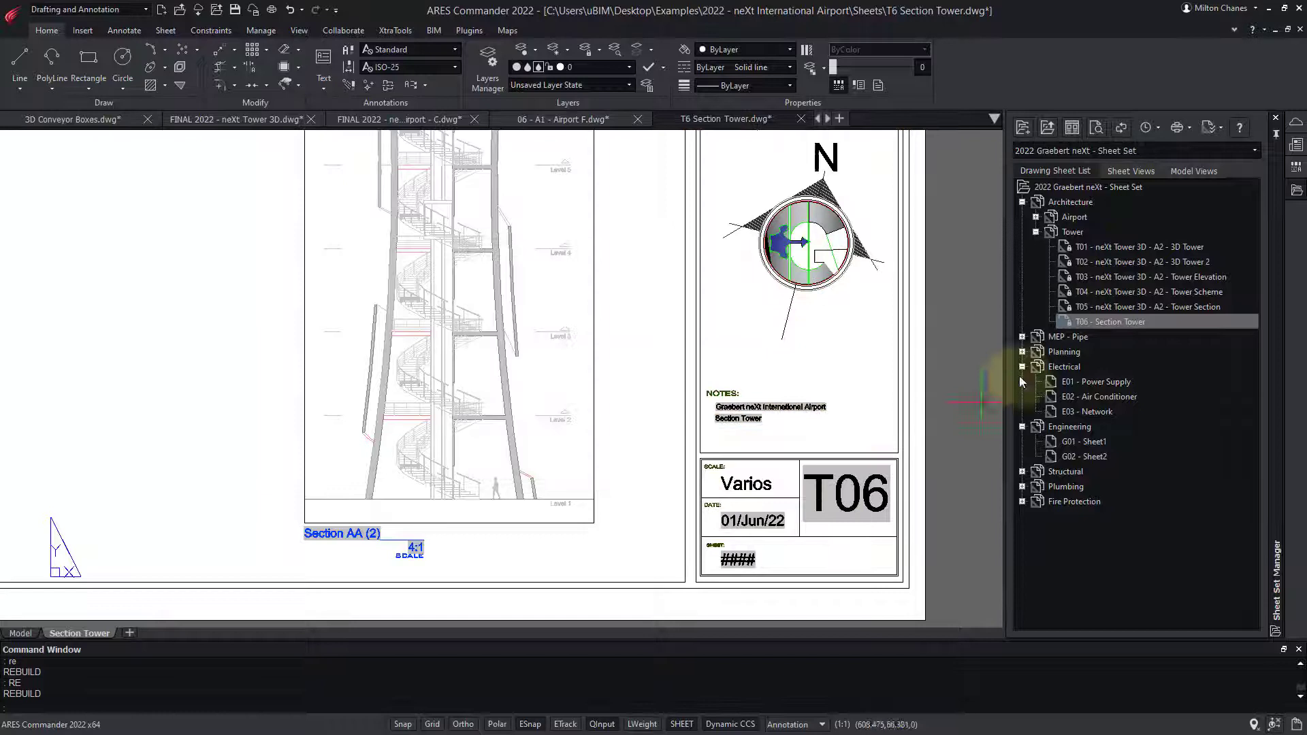
# Open the sheet, inspect the title block attributes and cancel without changes.
pyautogui.doubleClick(1098, 308)
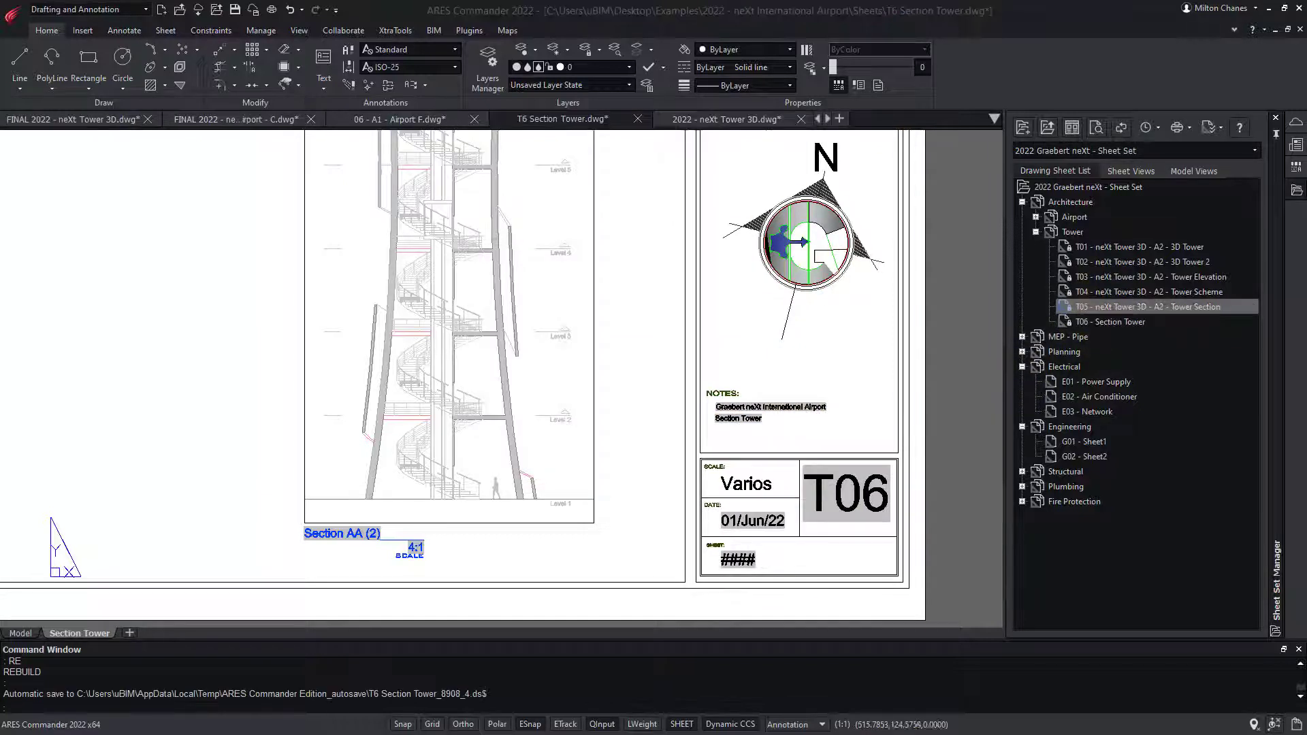
pyautogui.doubleClick(747, 483)
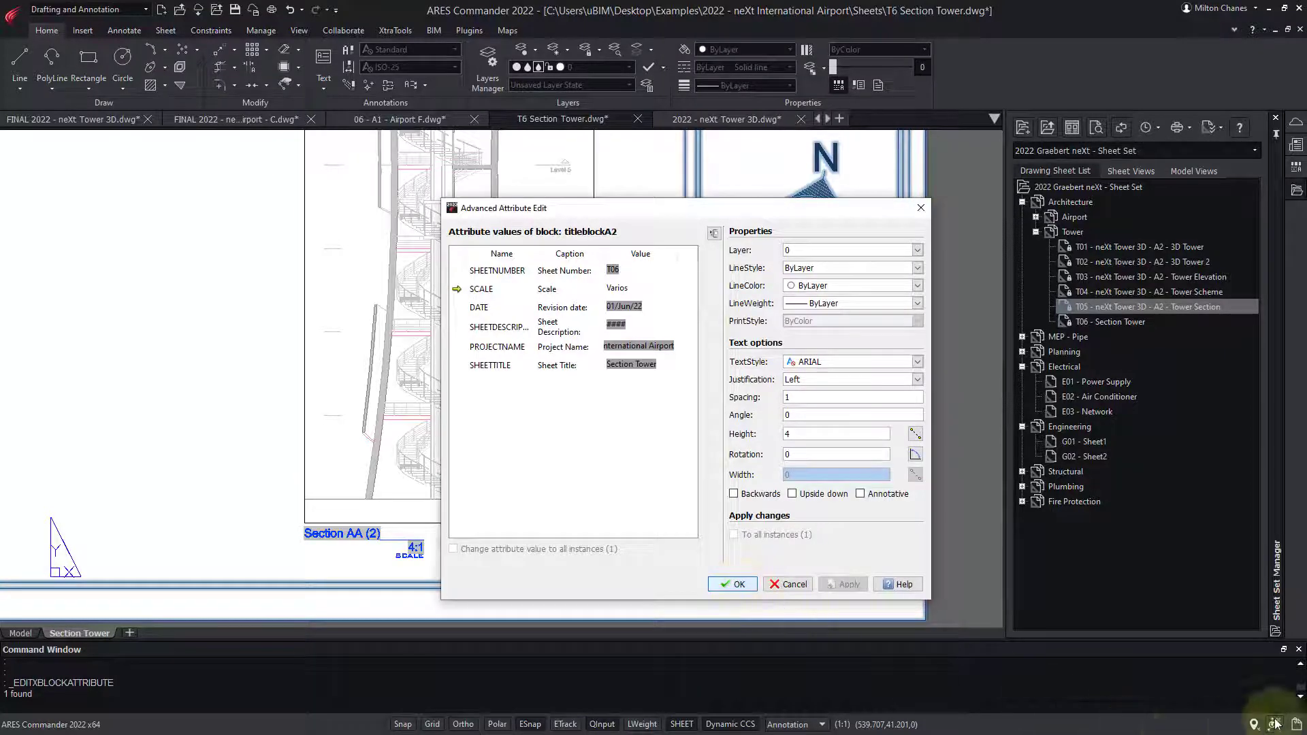
pyautogui.press('Escape')
pyautogui.press('Escape')
# Publish the Tower subset to PDF as '2022 - PDF Airport.pdf'.
pyautogui.rightClick(1084, 234)
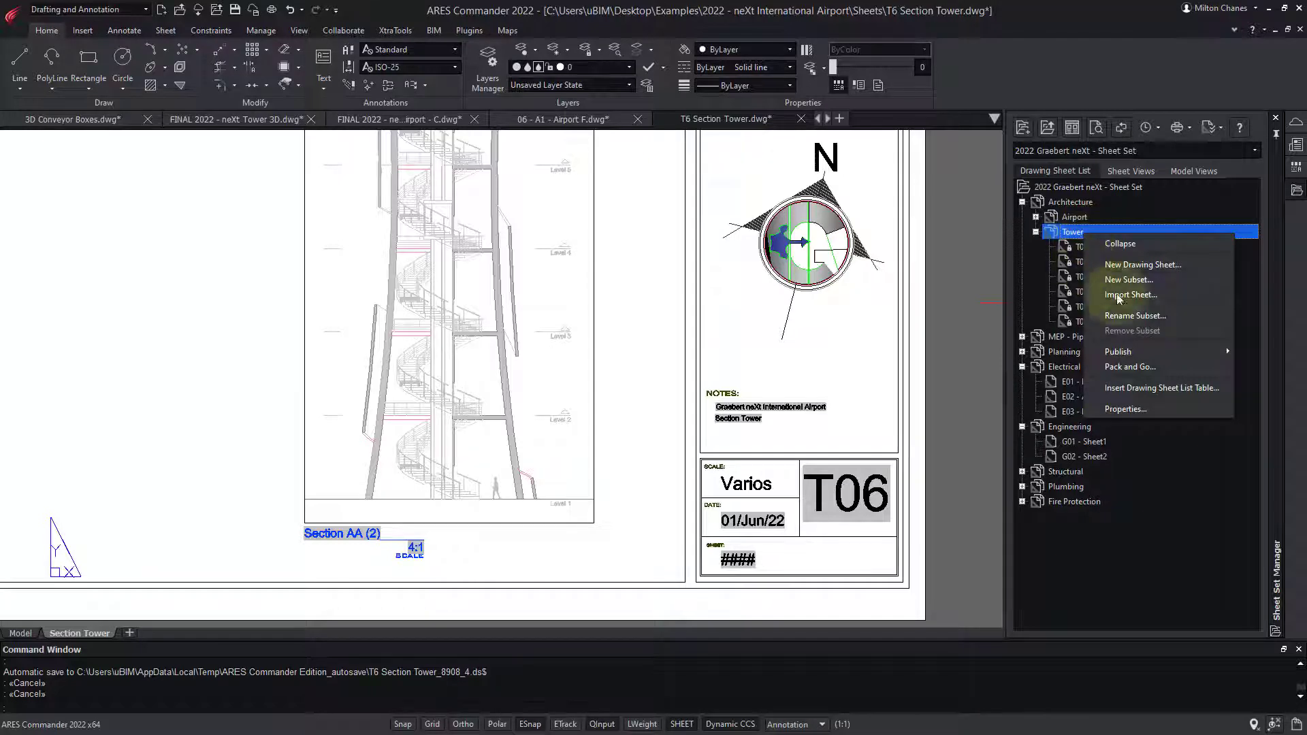
pyautogui.moveTo(1119, 352)
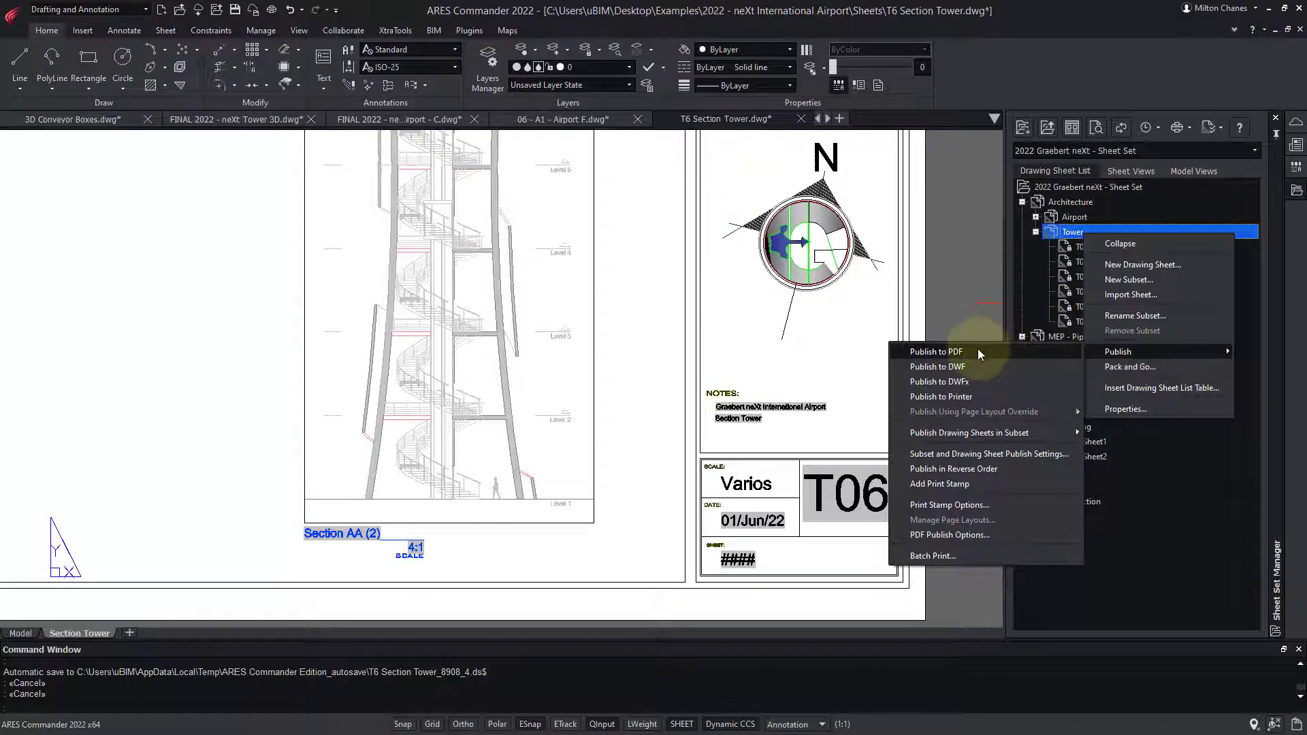
pyautogui.click(936, 352)
pyautogui.write('2022 - PDF Airport')
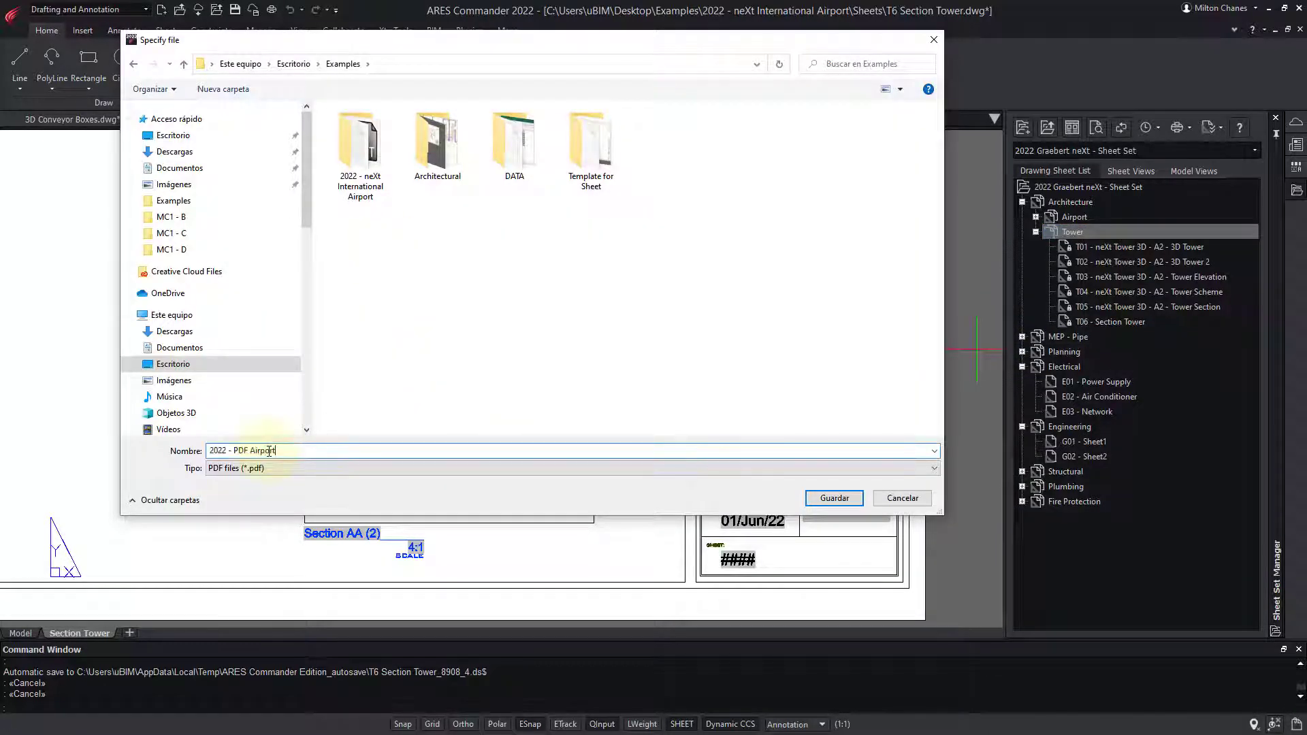
pyautogui.press('Return')
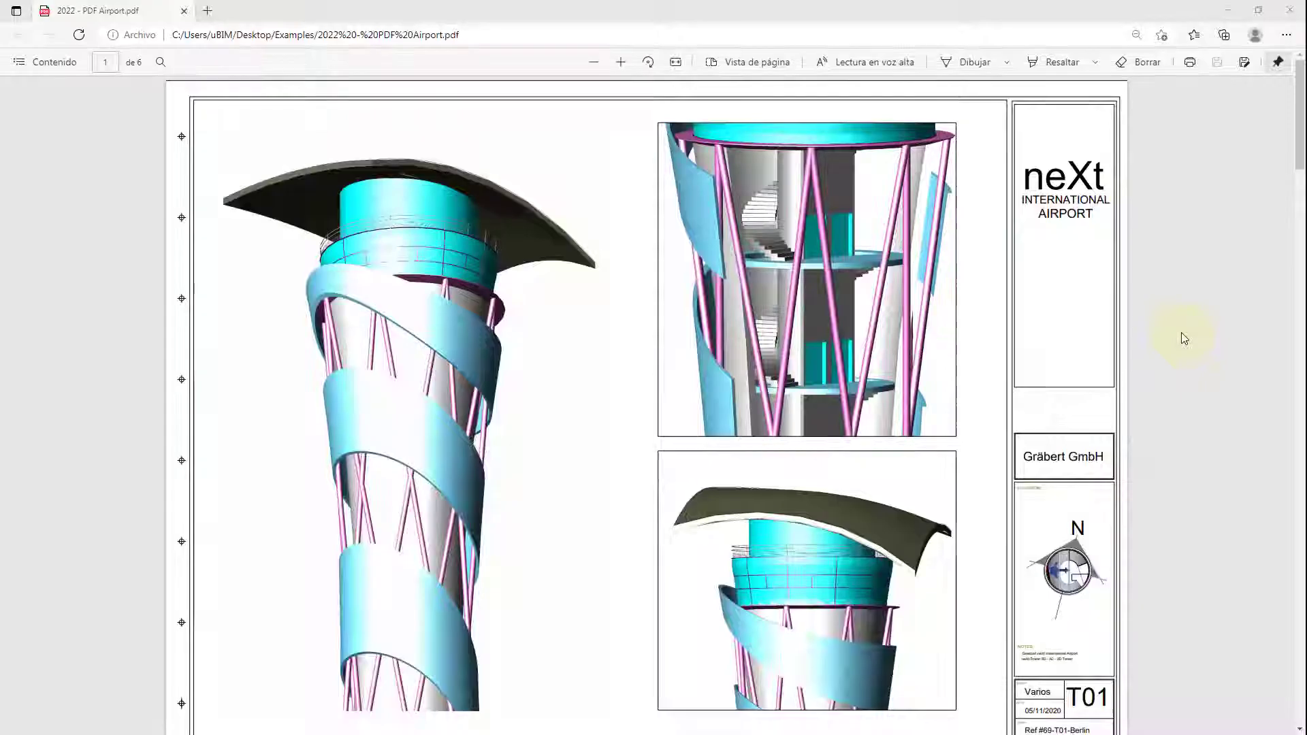
pyautogui.scroll(-1, 1182, 333)
pyautogui.scroll(-3, 1181, 333)
pyautogui.scroll(-3, 1182, 335)
pyautogui.scroll(-2, 1182, 335)
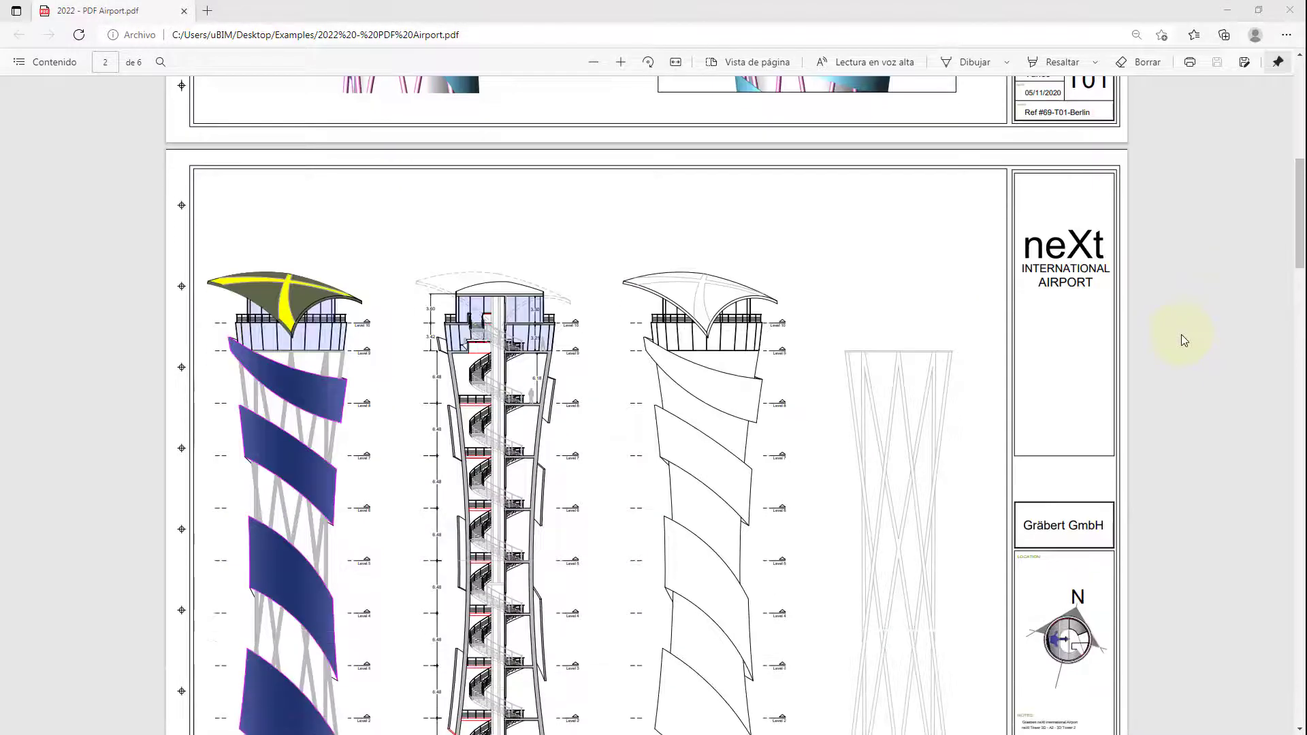
pyautogui.scroll(-2, 1182, 335)
pyautogui.scroll(-2, 1182, 335)
pyautogui.scroll(-3, 1181, 335)
pyautogui.scroll(-1, 1182, 340)
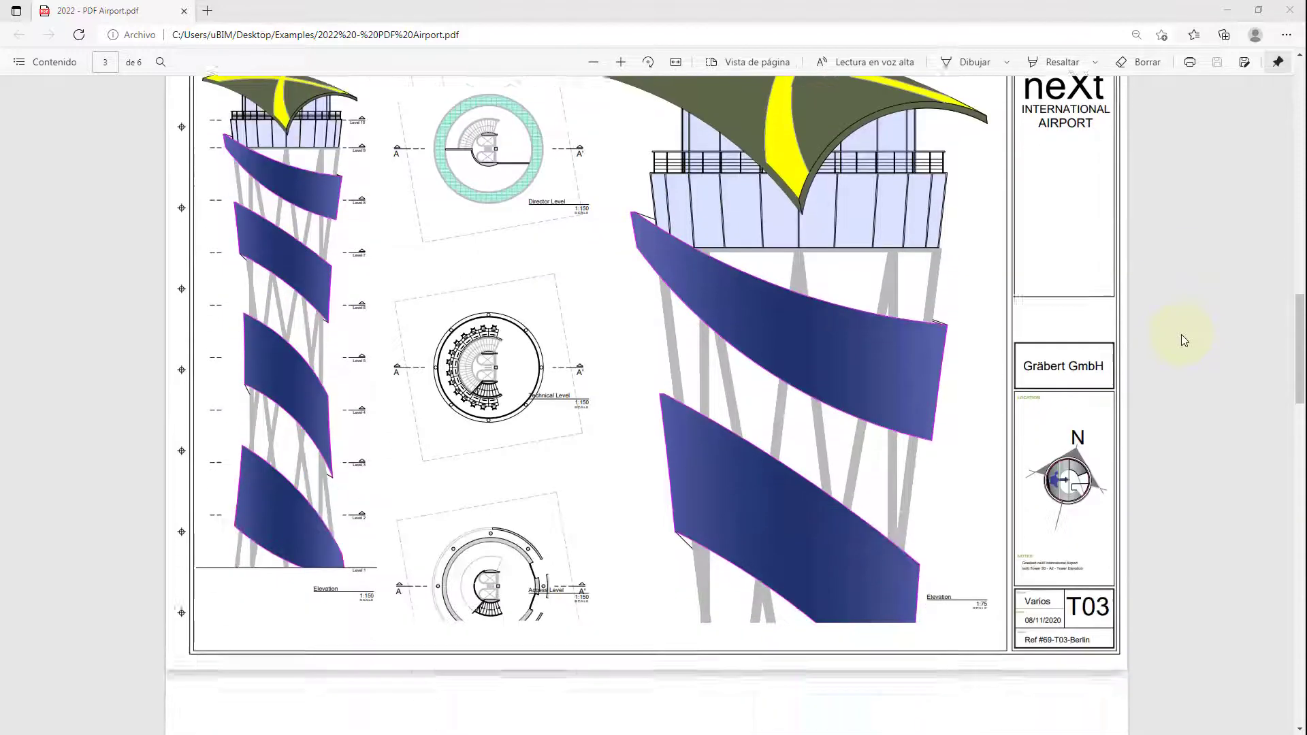
pyautogui.scroll(-3, 1182, 339)
pyautogui.scroll(-1, 1182, 339)
pyautogui.scroll(-3, 1182, 340)
pyautogui.scroll(-3, 1182, 334)
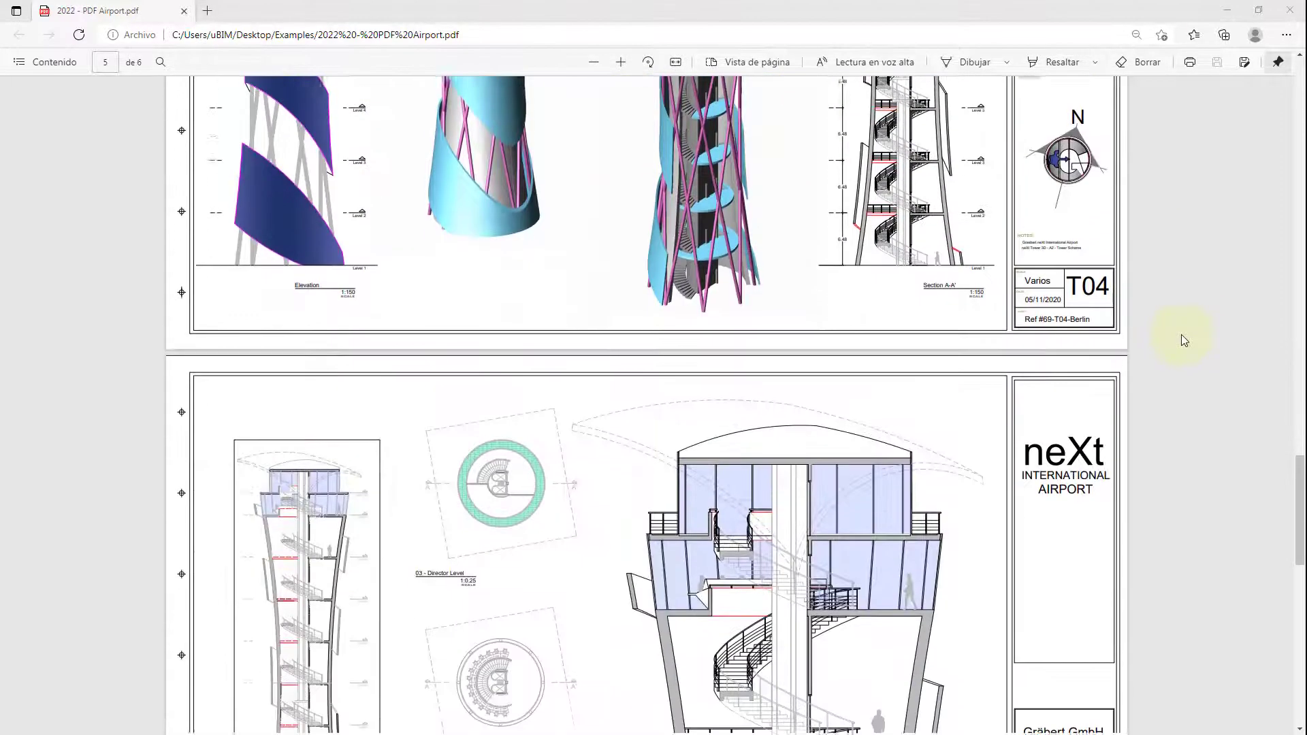
pyautogui.scroll(-2, 1182, 334)
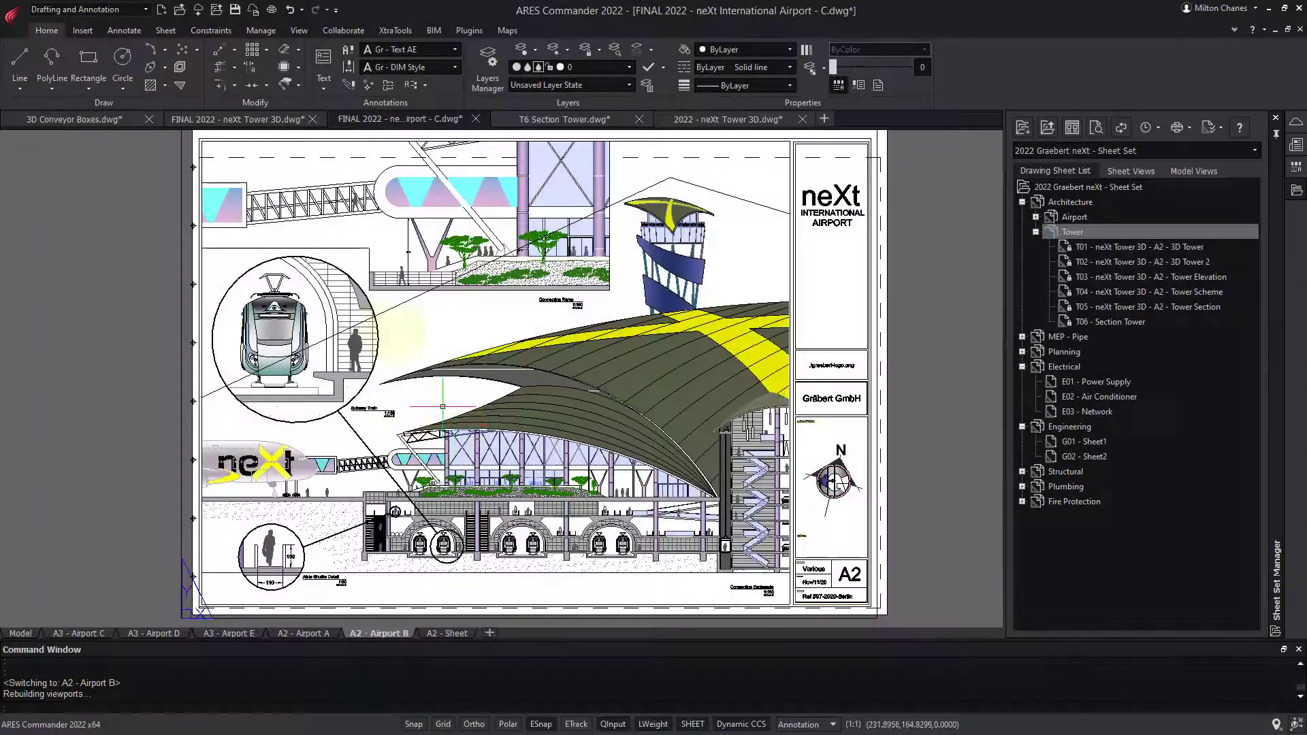
# Set the A2 - Airport B print output to the PDF printer.
pyautogui.click(272, 13)
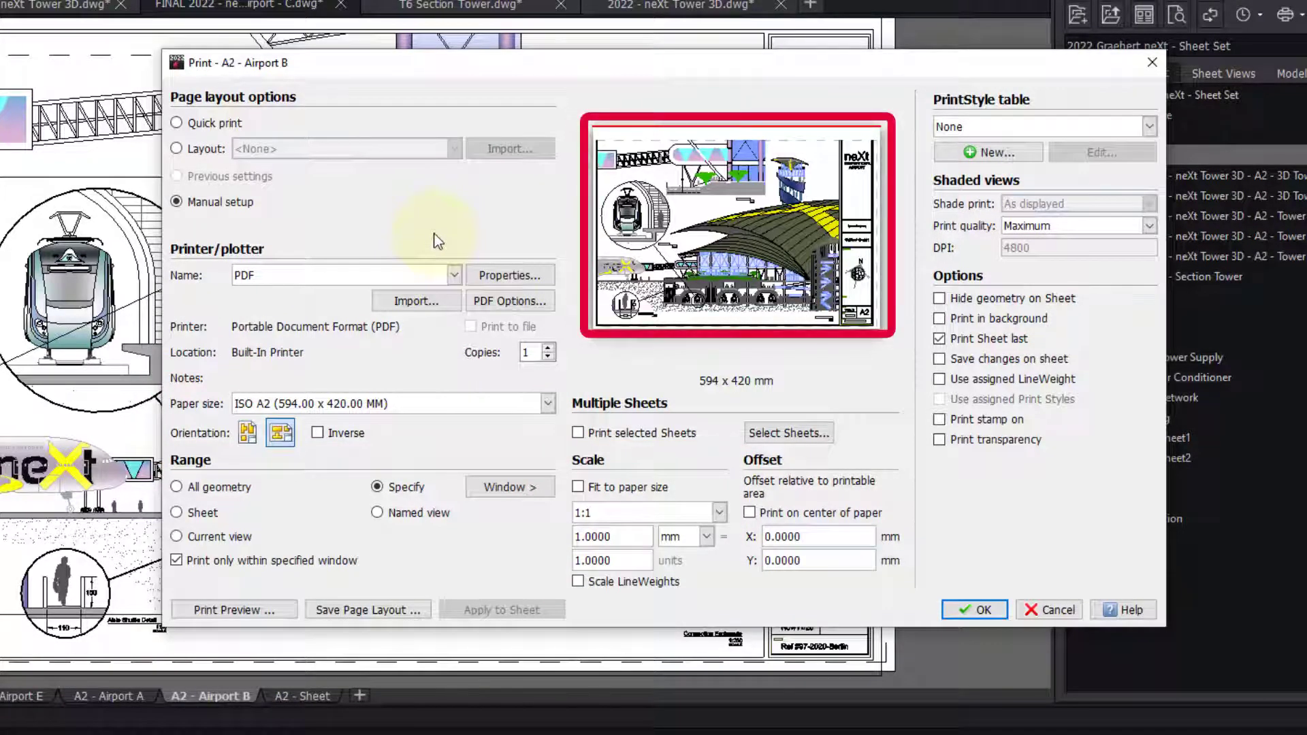
pyautogui.click(443, 278)
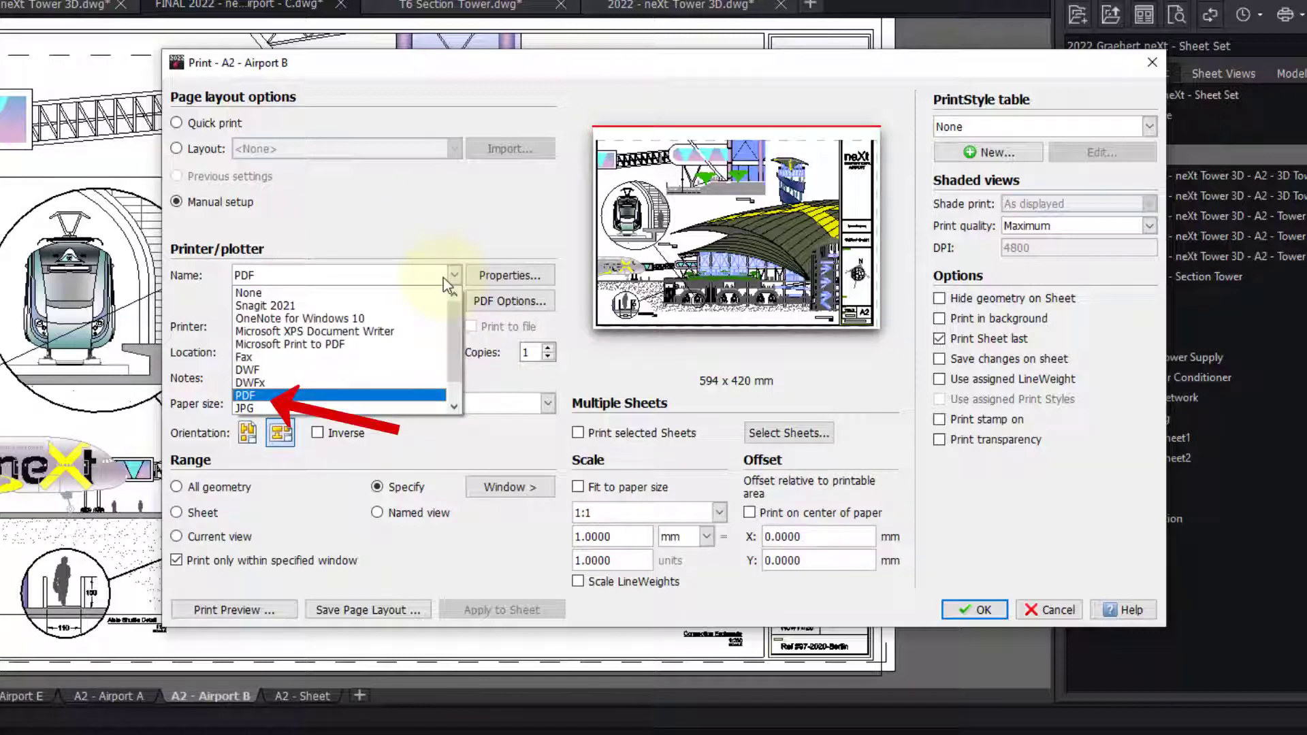
pyautogui.click(324, 397)
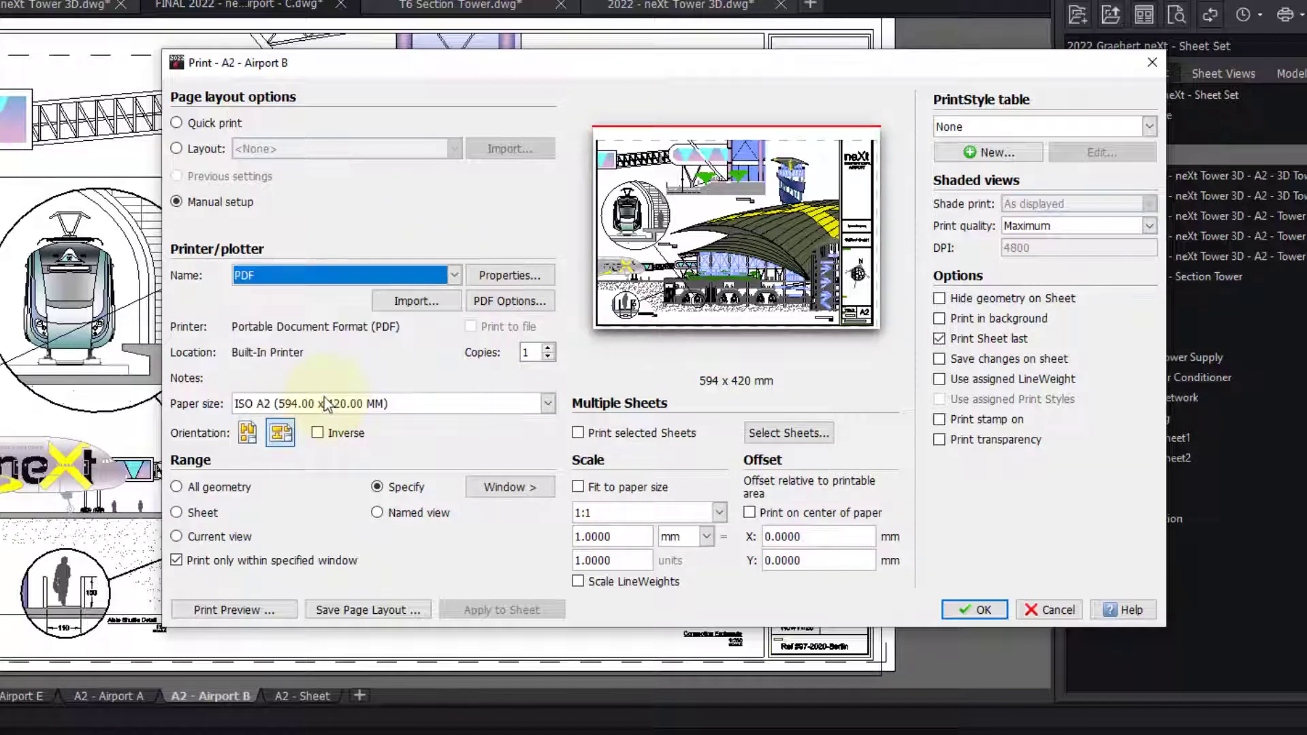
# Review the PDF output options, close them and start a PC3 configuration import.
pyautogui.click(535, 305)
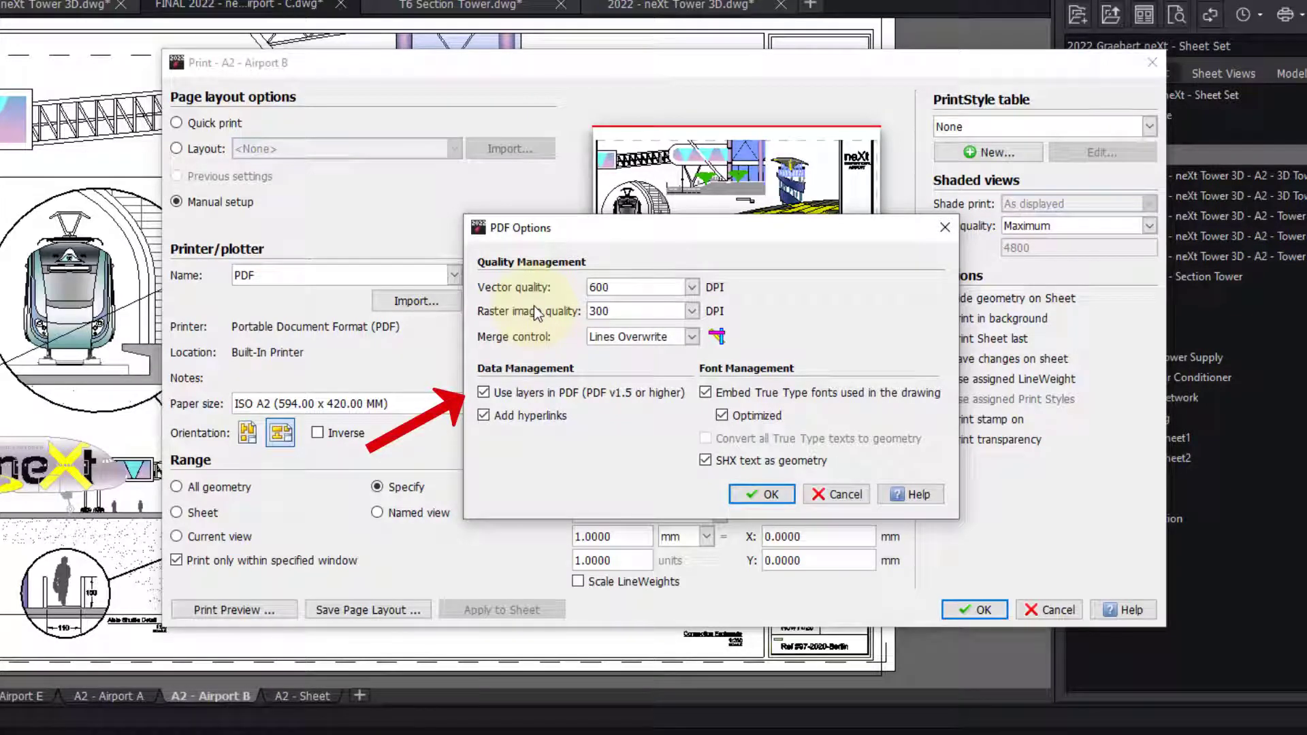
pyautogui.click(847, 495)
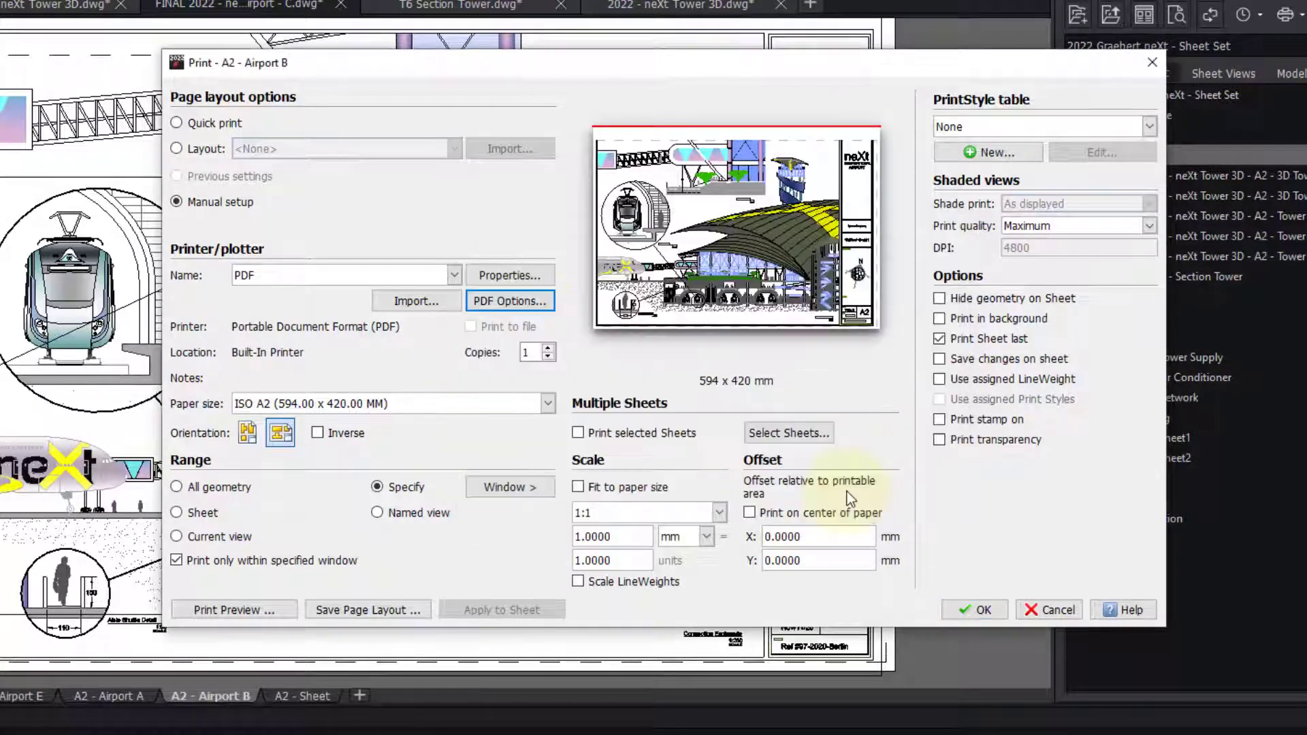
pyautogui.click(440, 301)
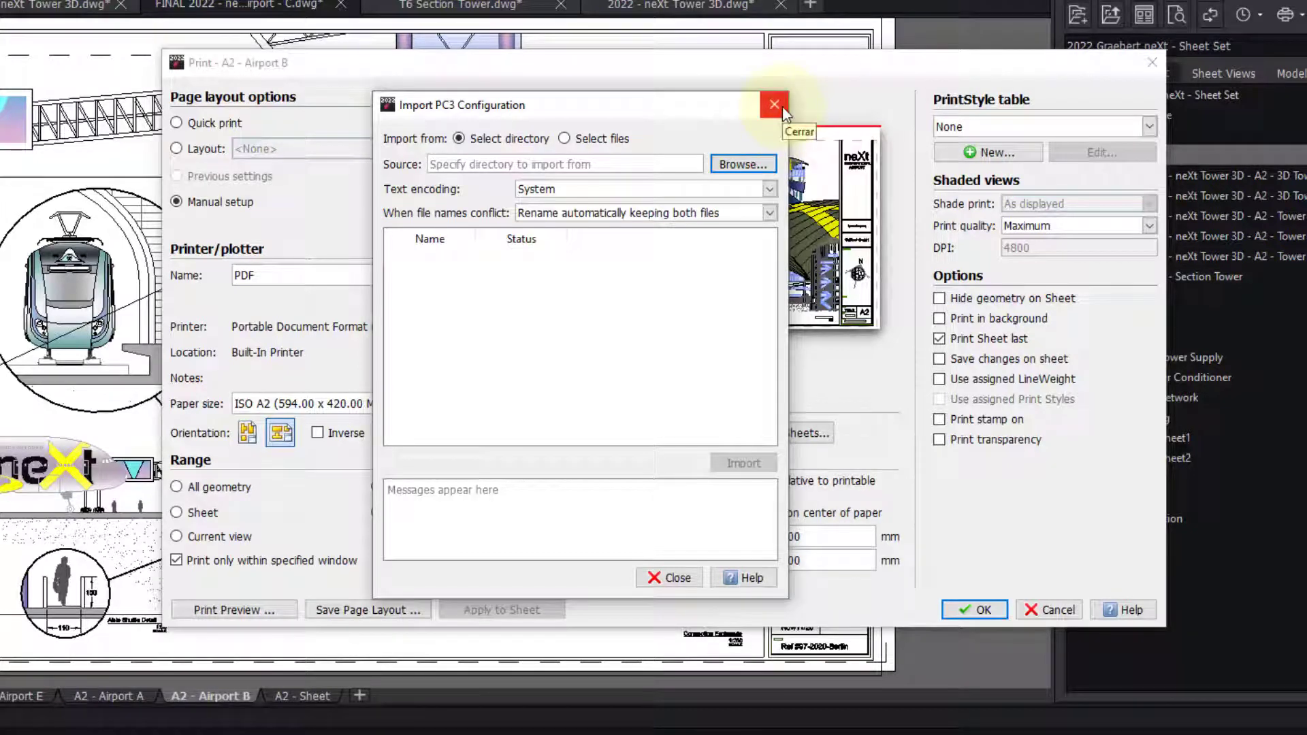
# Close the PC3 import and choose Grayscale.ctb as the print style table.
pyautogui.click(775, 106)
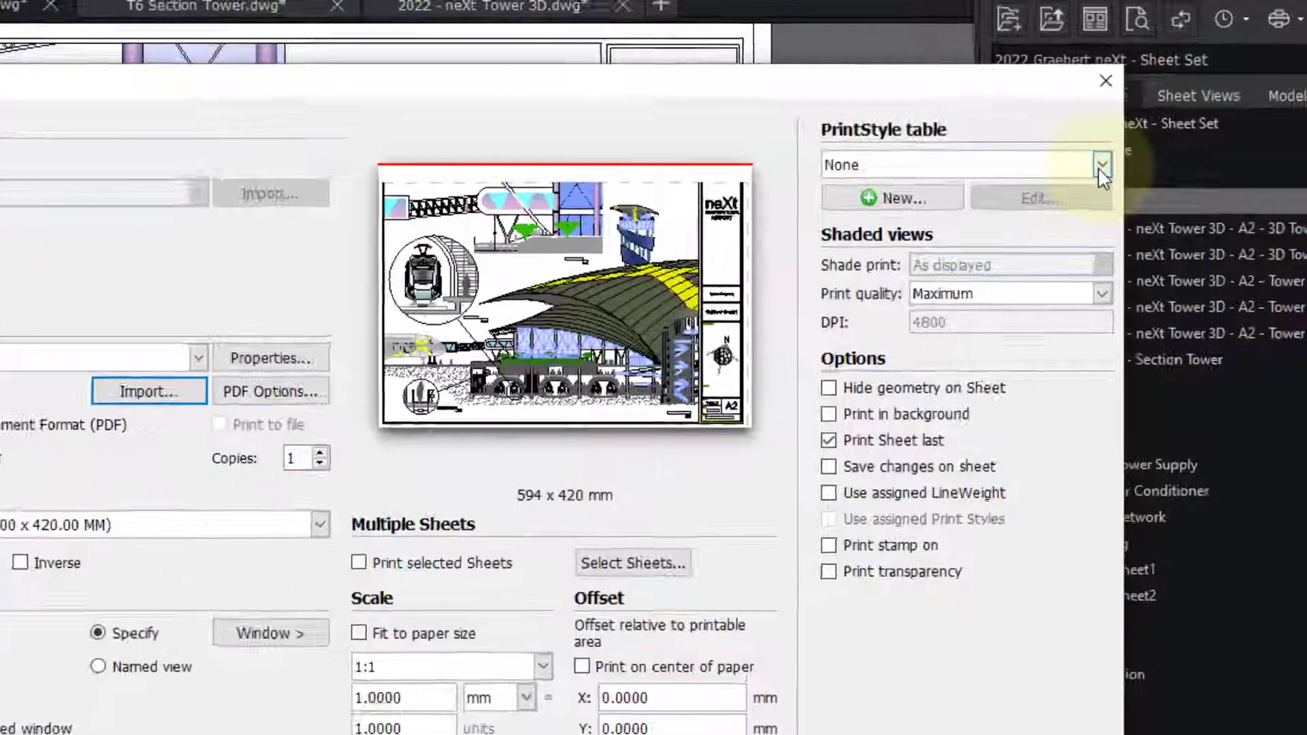
pyautogui.click(1103, 167)
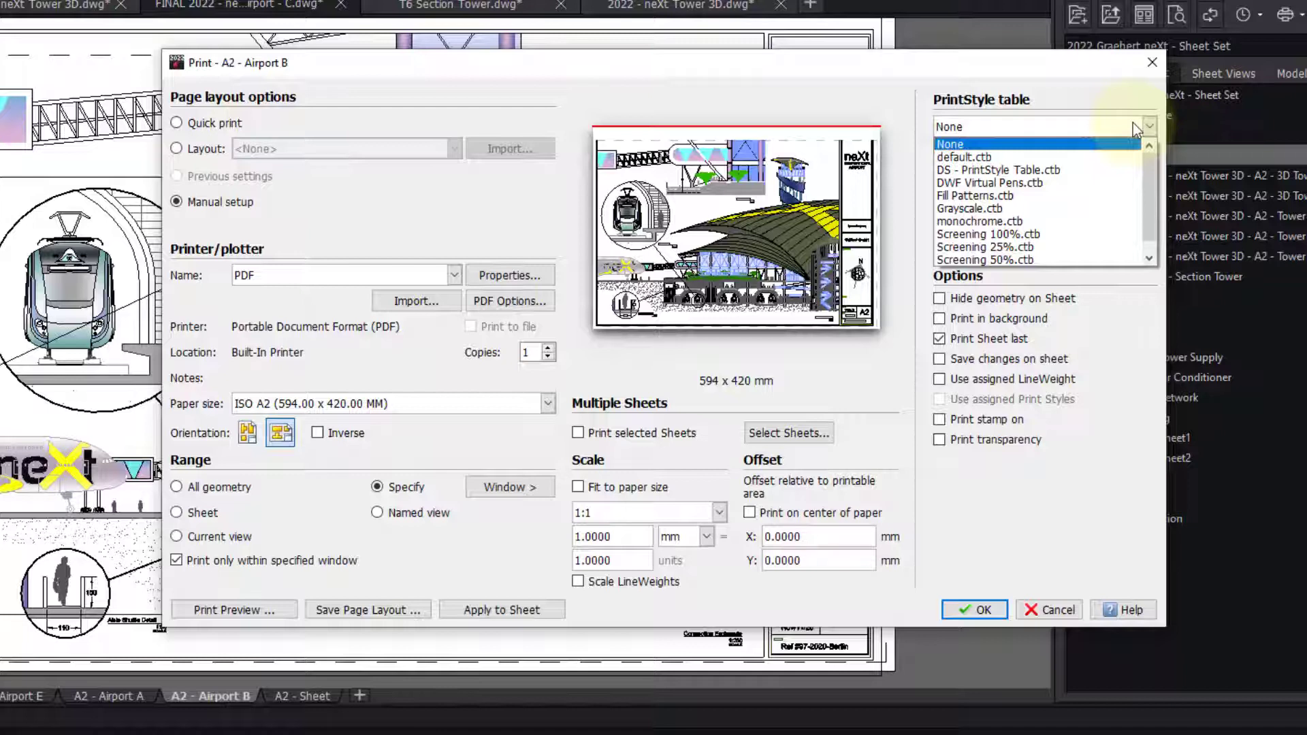
pyautogui.click(1091, 208)
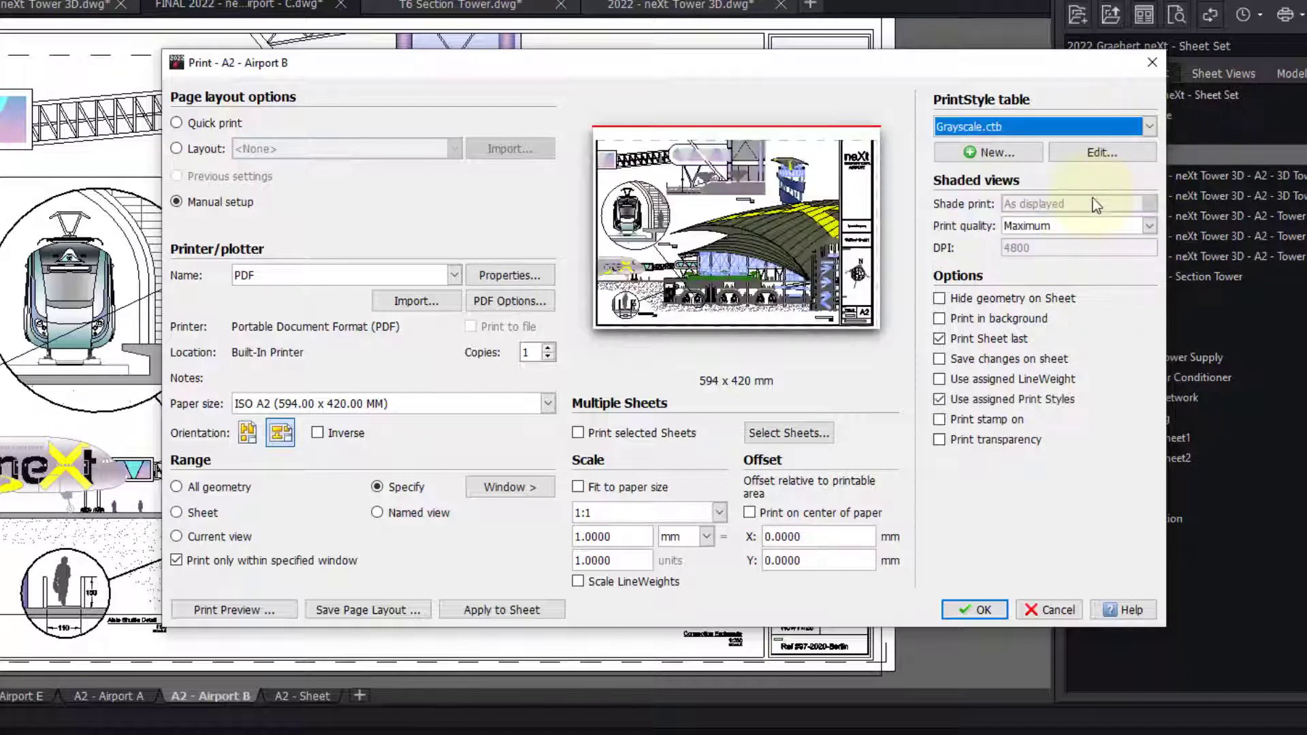
# Edit the Grayscale.ctb style and start saving a copy under another name.
pyautogui.click(1122, 157)
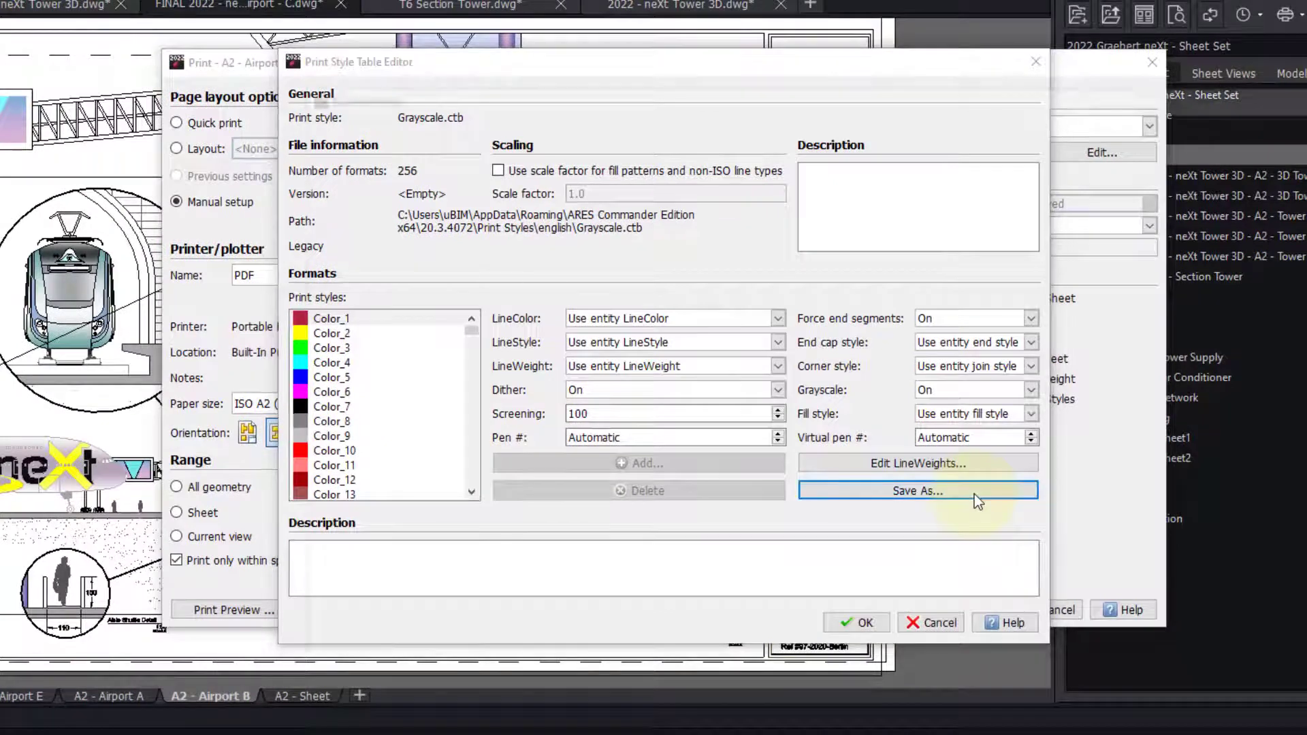
pyautogui.click(975, 494)
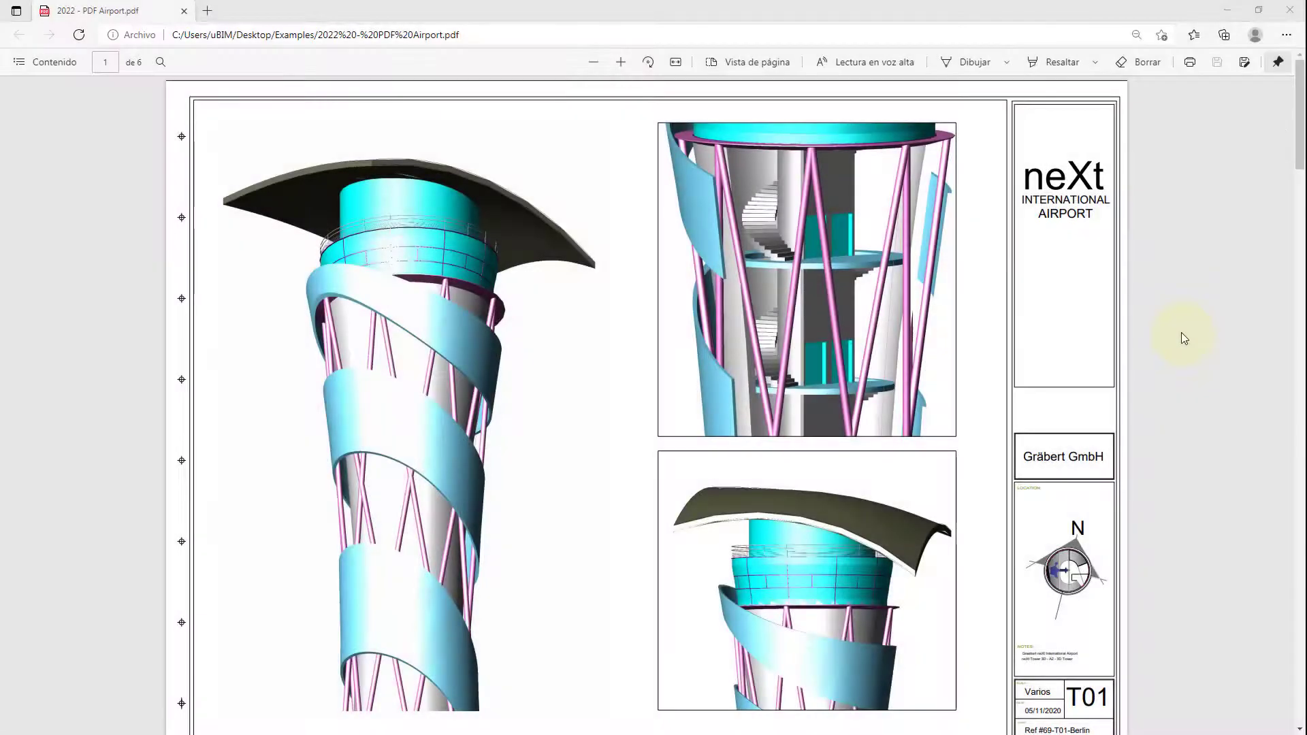
pyautogui.scroll(-2, 1182, 334)
pyautogui.scroll(-2, 1182, 334)
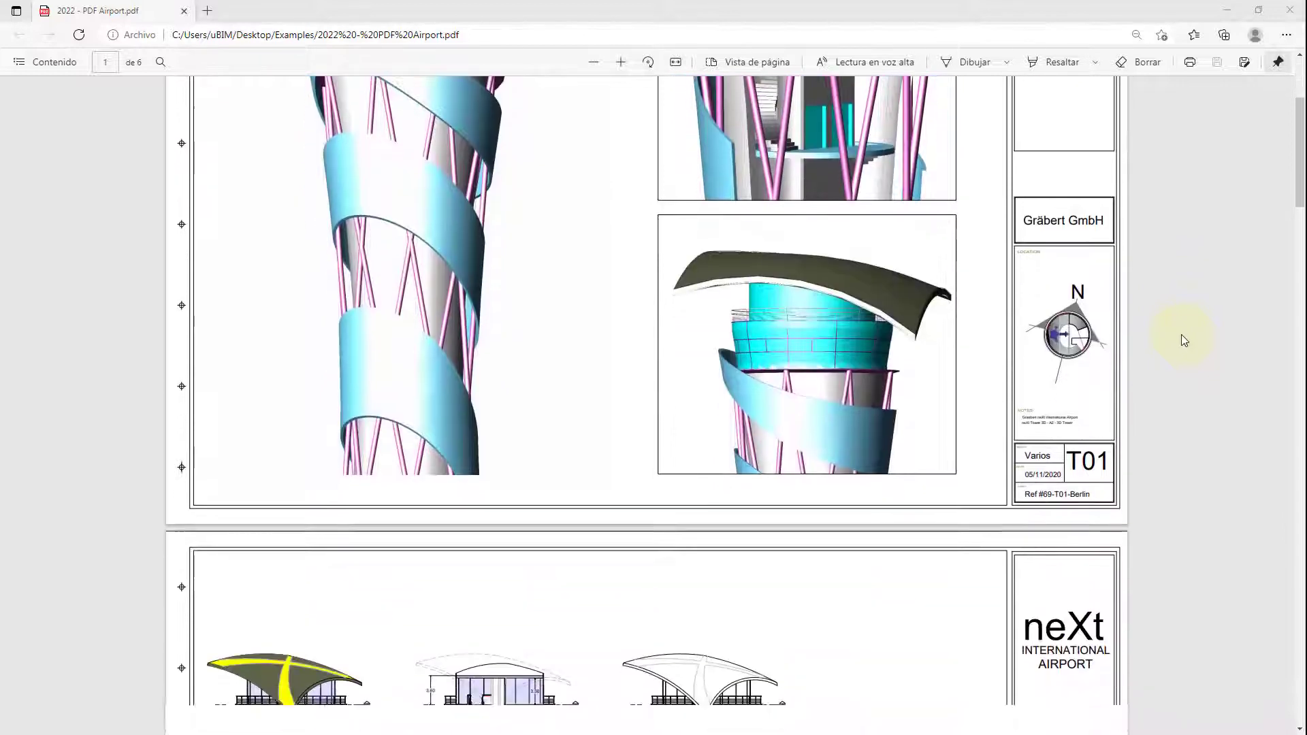
pyautogui.scroll(-1, 1182, 334)
pyautogui.scroll(-1, 1182, 334)
pyautogui.scroll(-1, 1182, 334)
pyautogui.scroll(-1, 1182, 334)
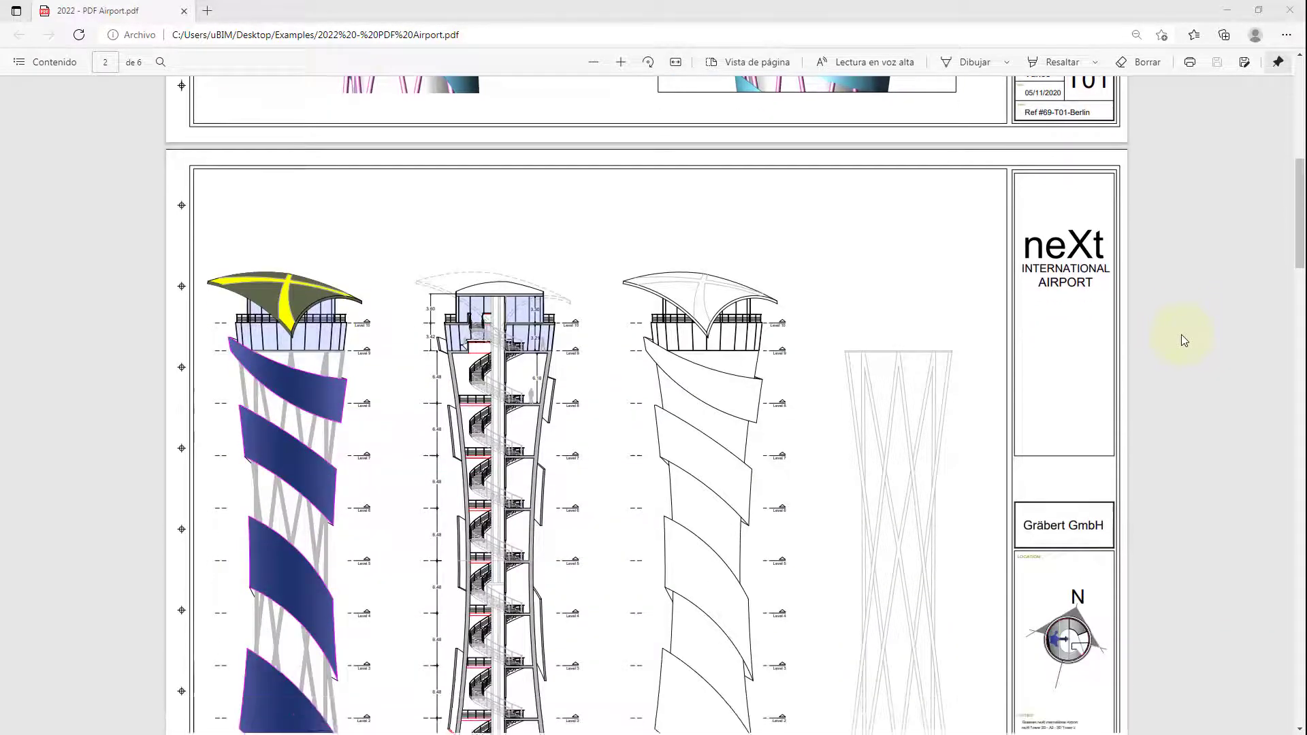
pyautogui.scroll(-1, 1182, 335)
pyautogui.scroll(-1, 1182, 335)
pyautogui.scroll(-1, 1182, 335)
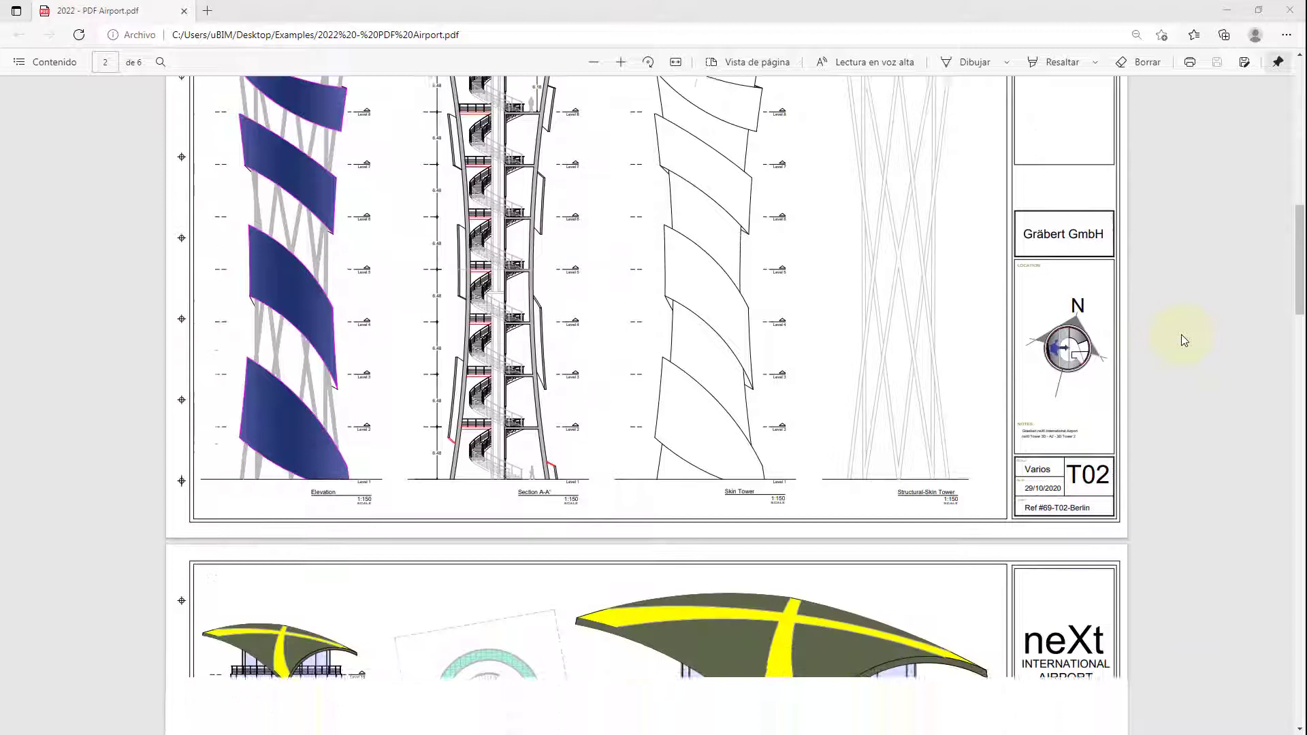
pyautogui.scroll(-1, 1182, 335)
pyautogui.scroll(-1, 1182, 334)
pyautogui.scroll(-1, 1182, 335)
pyautogui.scroll(-1, 1182, 334)
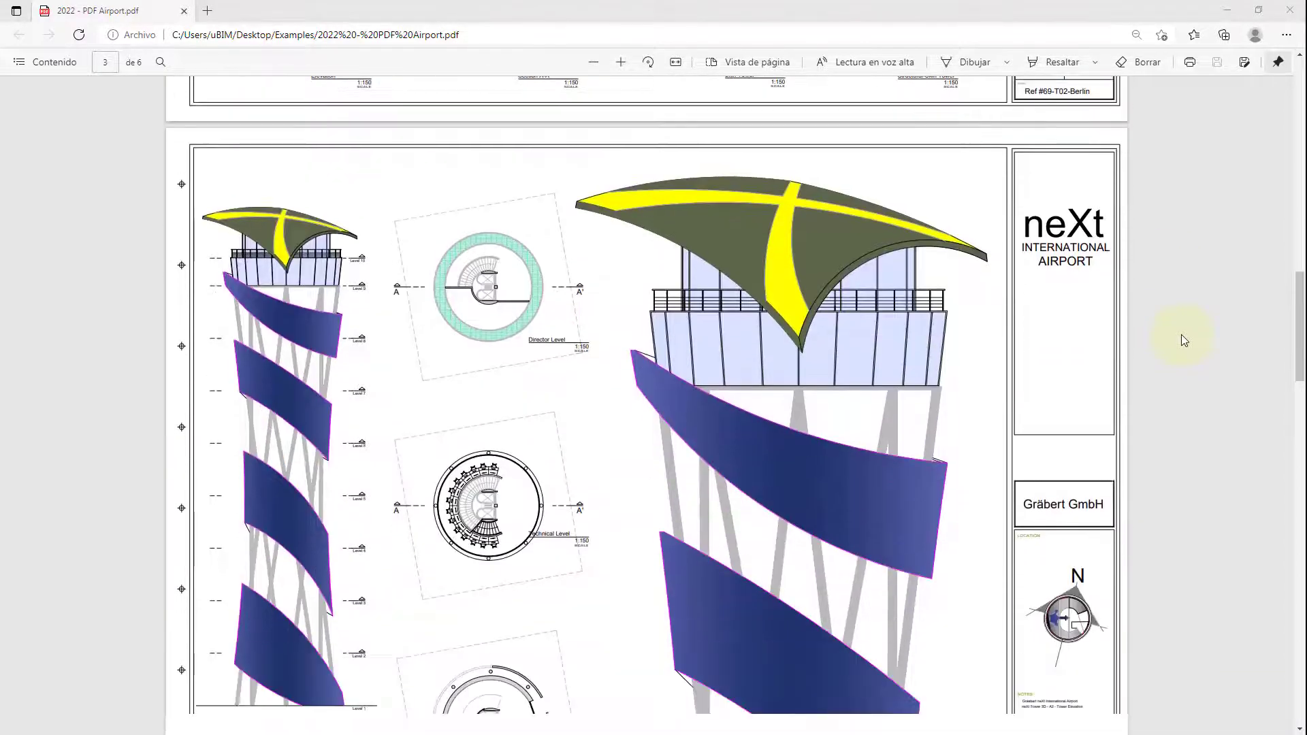
pyautogui.scroll(-2, 1182, 334)
pyautogui.scroll(-1, 1182, 334)
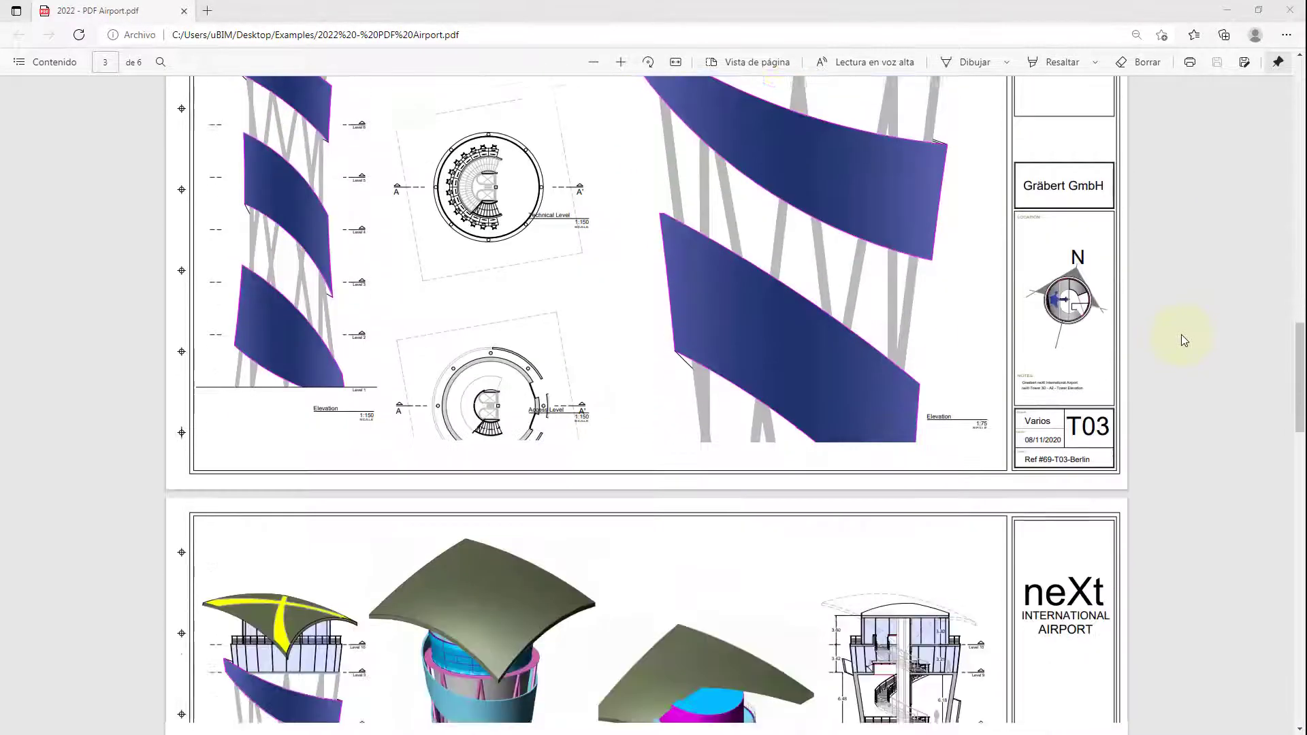
pyautogui.scroll(-2, 1182, 333)
pyautogui.scroll(-1, 1182, 334)
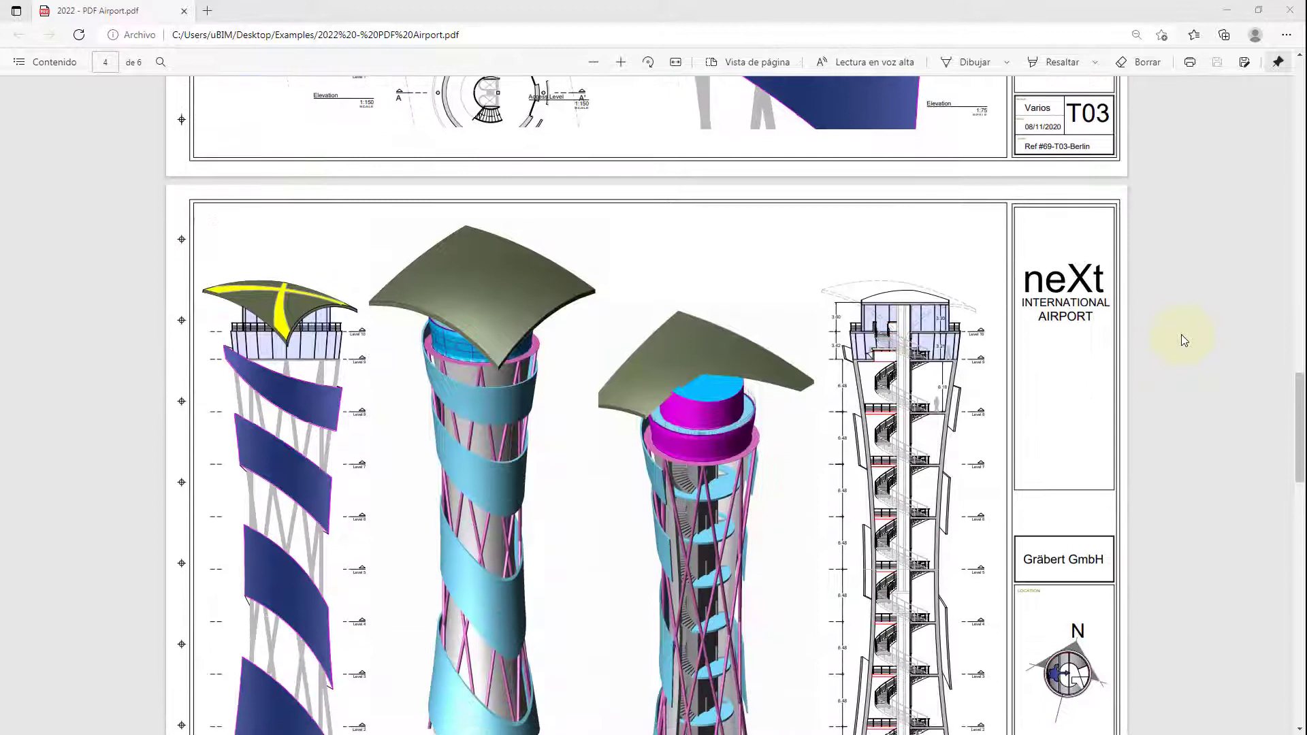
pyautogui.scroll(-1, 1183, 334)
pyautogui.scroll(-1, 1181, 334)
pyautogui.scroll(-1, 1182, 334)
pyautogui.scroll(-1, 1182, 334)
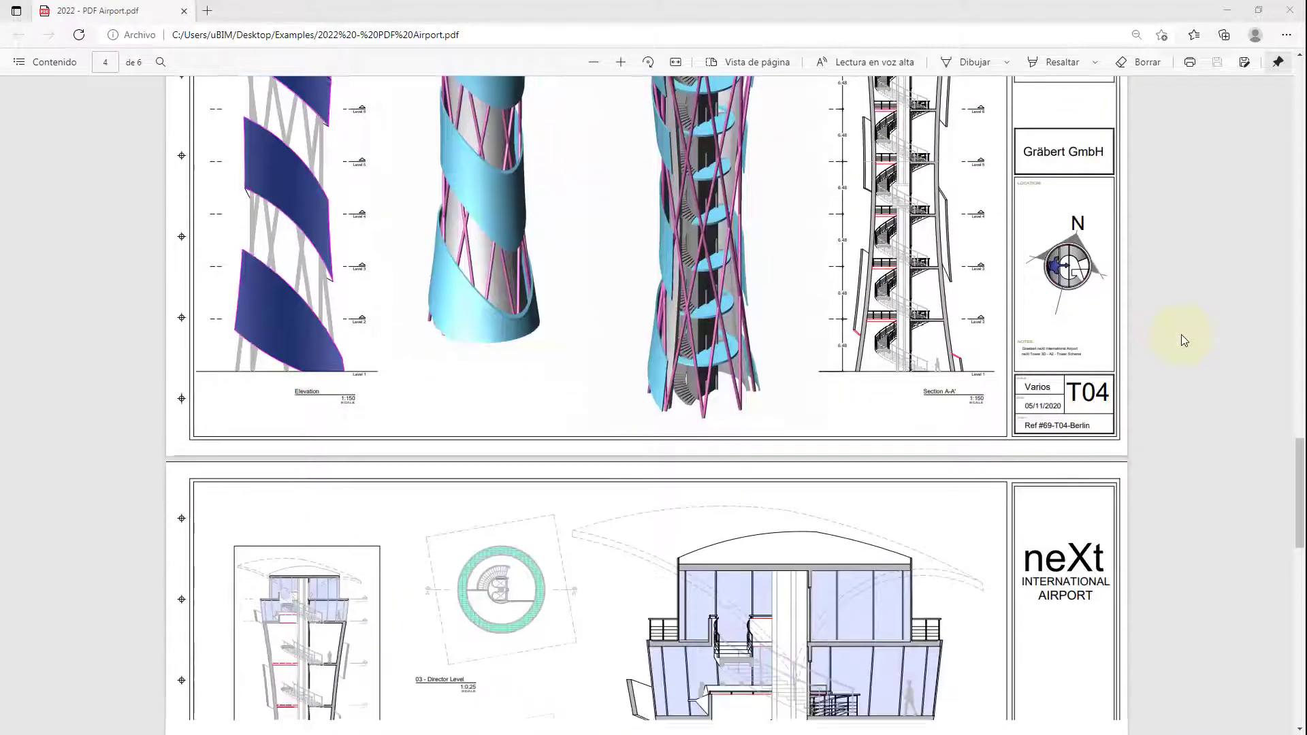
pyautogui.scroll(-1, 1182, 334)
pyautogui.scroll(-1, 1182, 334)
pyautogui.scroll(-1, 1181, 334)
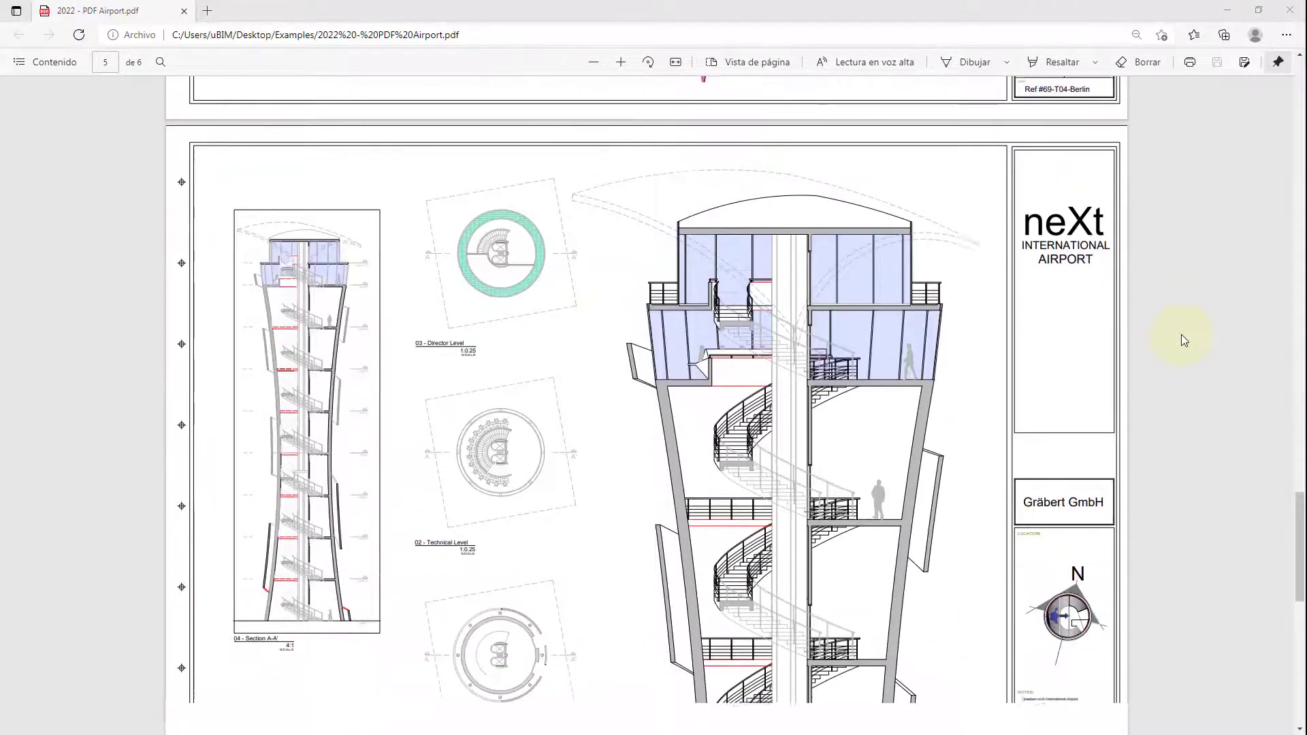
pyautogui.scroll(-1, 1182, 334)
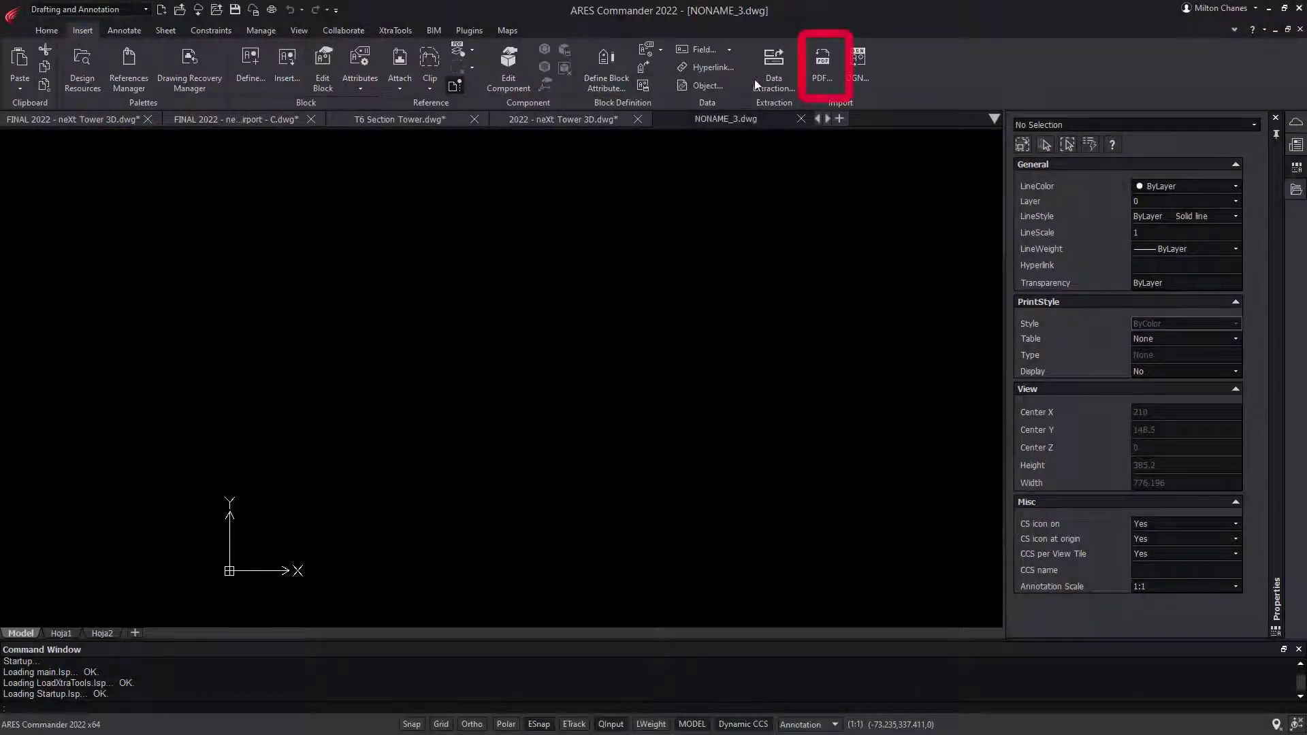
# Choose 2022 - PDF Airport.pdf for PDF import and select pages 1 and 2.
pyautogui.click(819, 67)
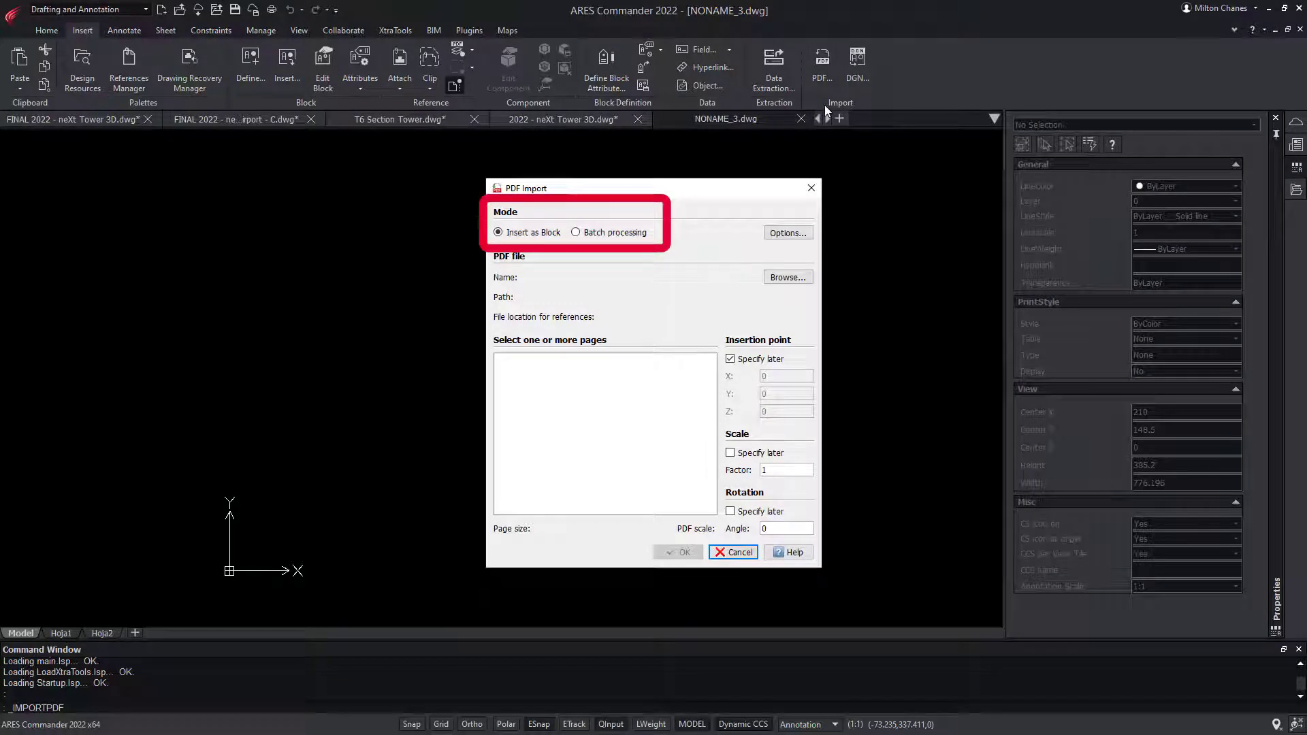
pyautogui.click(787, 278)
pyautogui.doubleClick(505, 231)
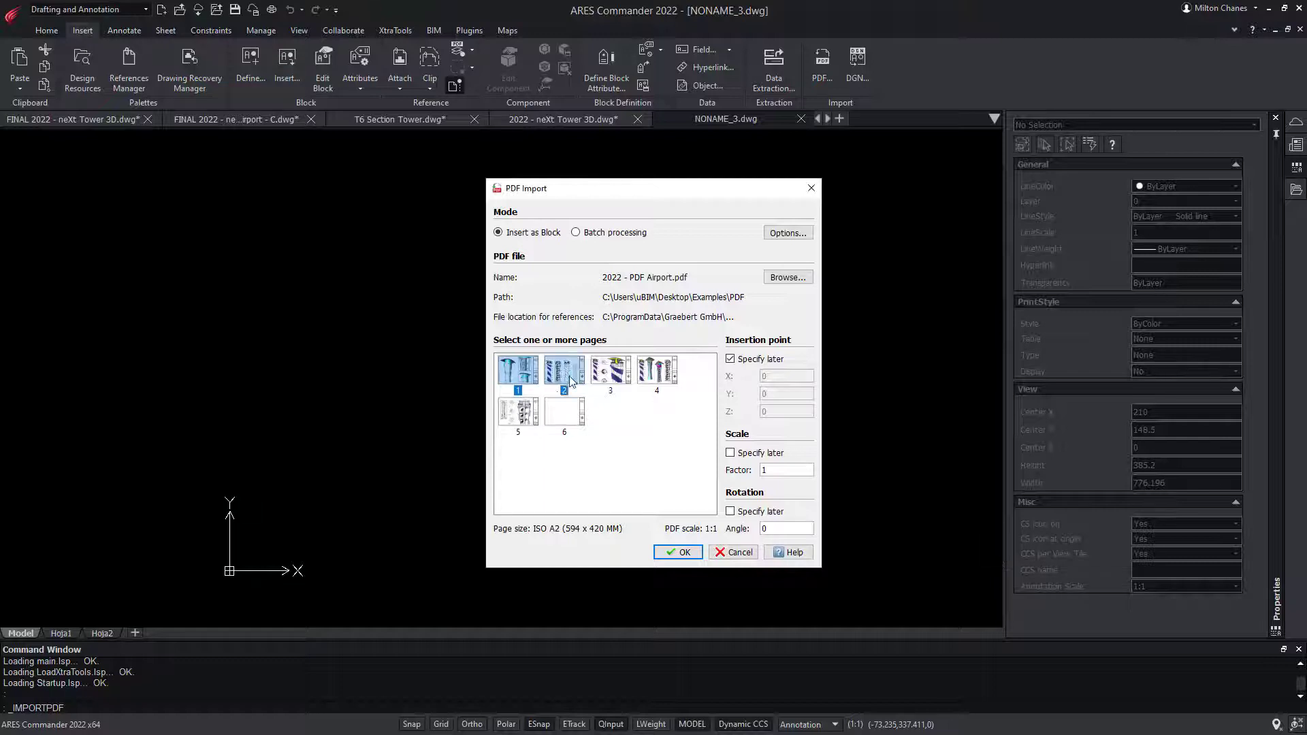
pyautogui.keyDown('shift'); pyautogui.click(516, 412); pyautogui.keyUp('shift')
pyautogui.moveTo(673, 296)
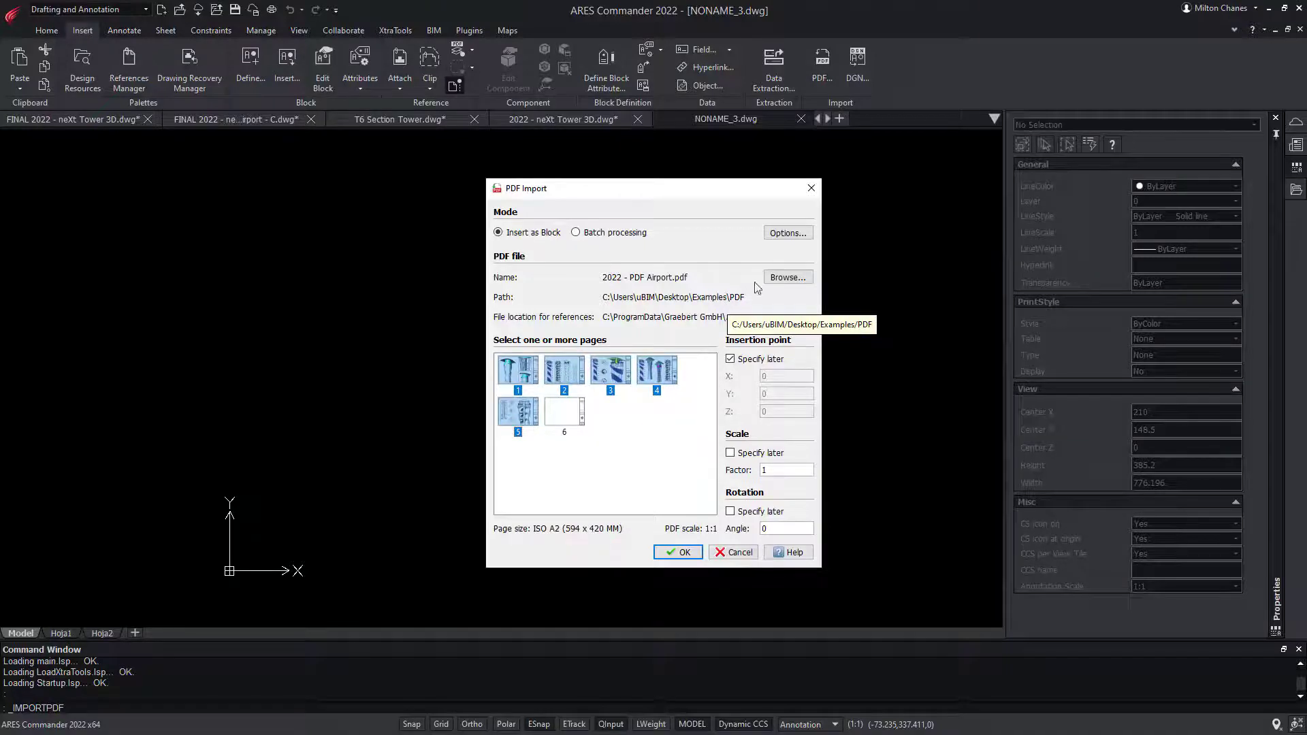
# Set the import to use the PDF's own layers and confirm it.
pyautogui.click(803, 229)
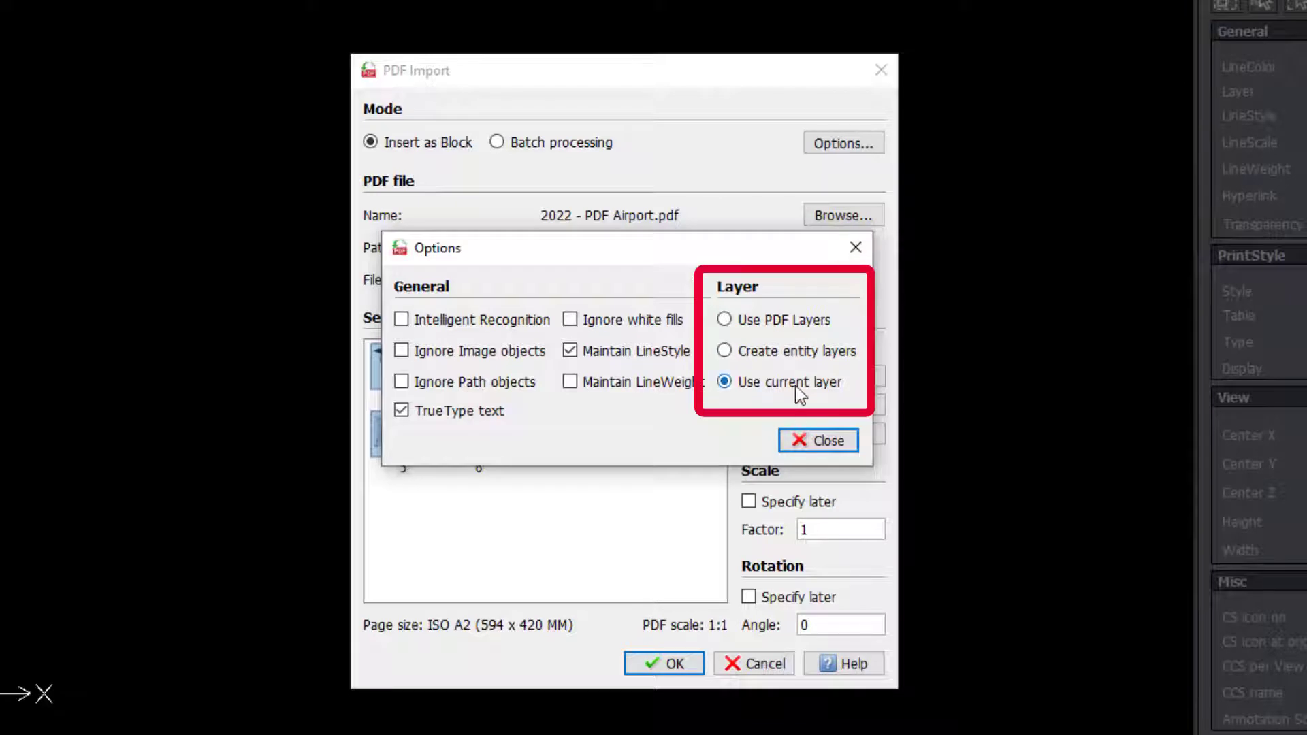
pyautogui.click(813, 358)
pyautogui.click(803, 324)
pyautogui.click(819, 440)
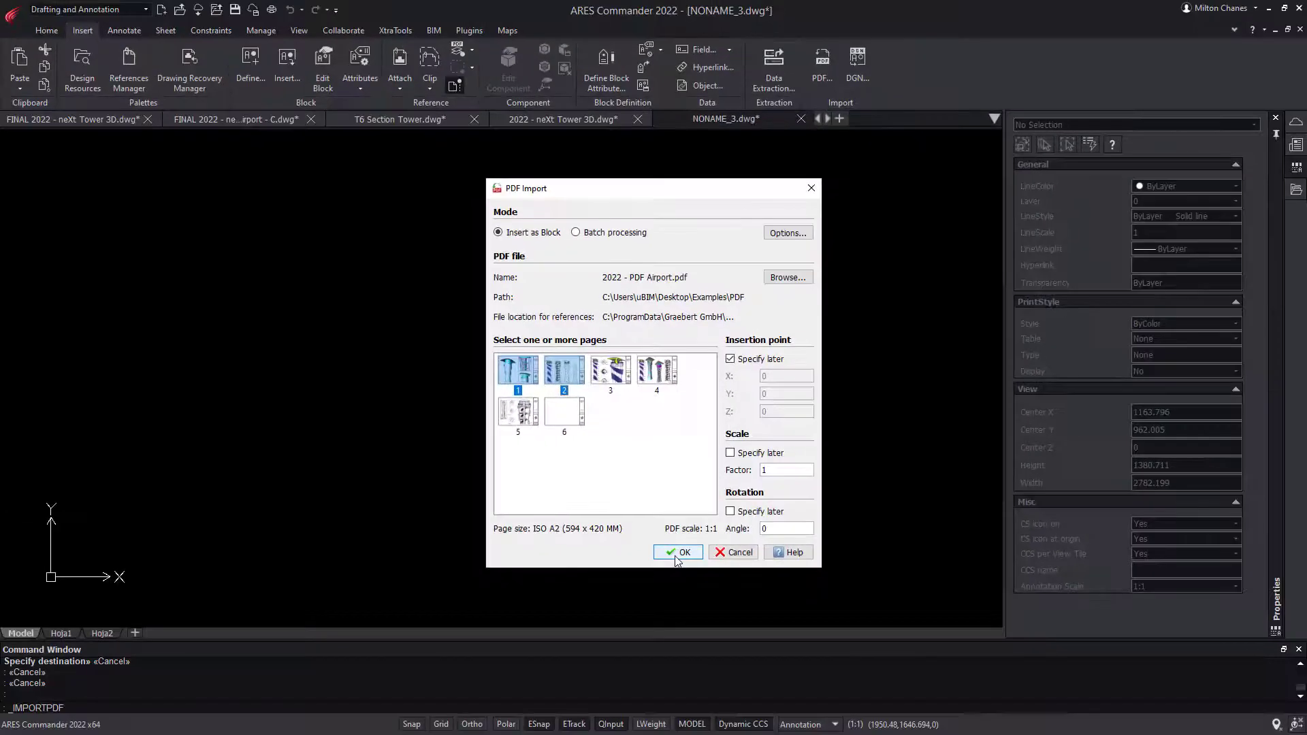
pyautogui.click(674, 560)
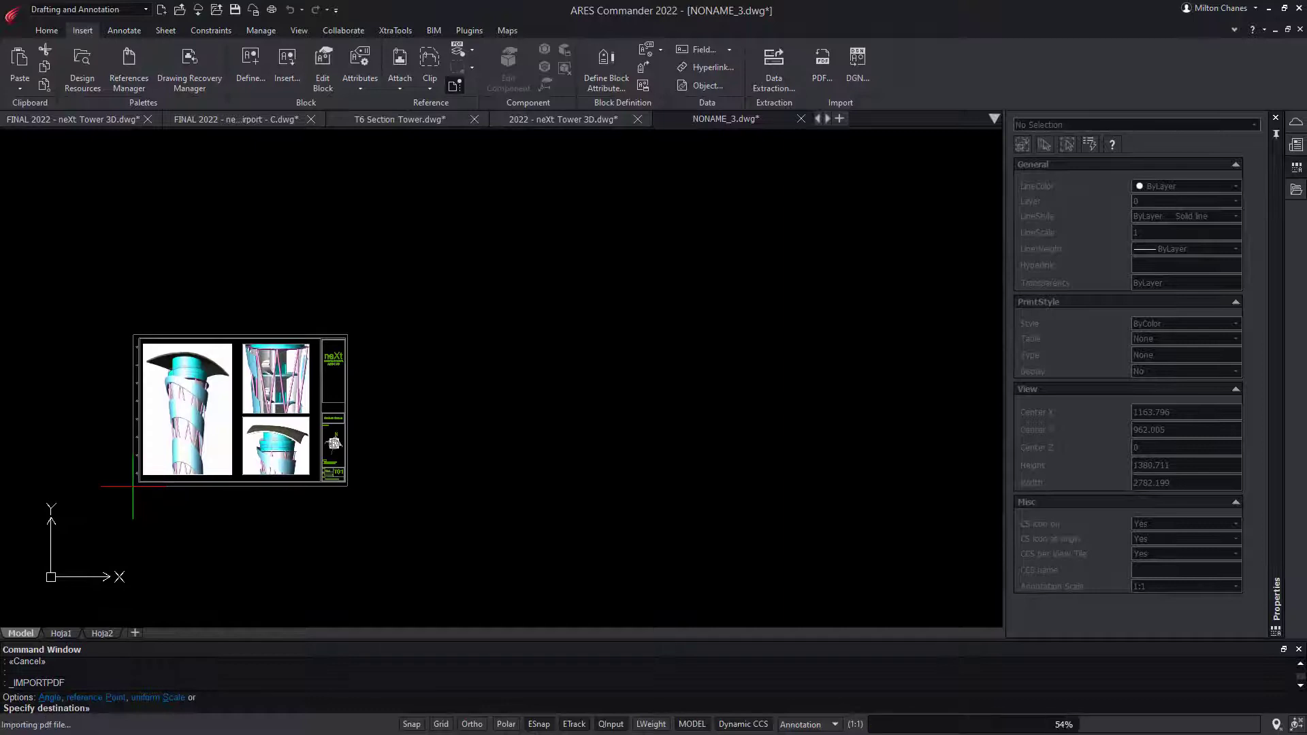
# Place the imported sheets at an Endpoint snap.
pyautogui.keyDown('shift'); pyautogui.rightClick(264, 495); pyautogui.keyUp('shift')
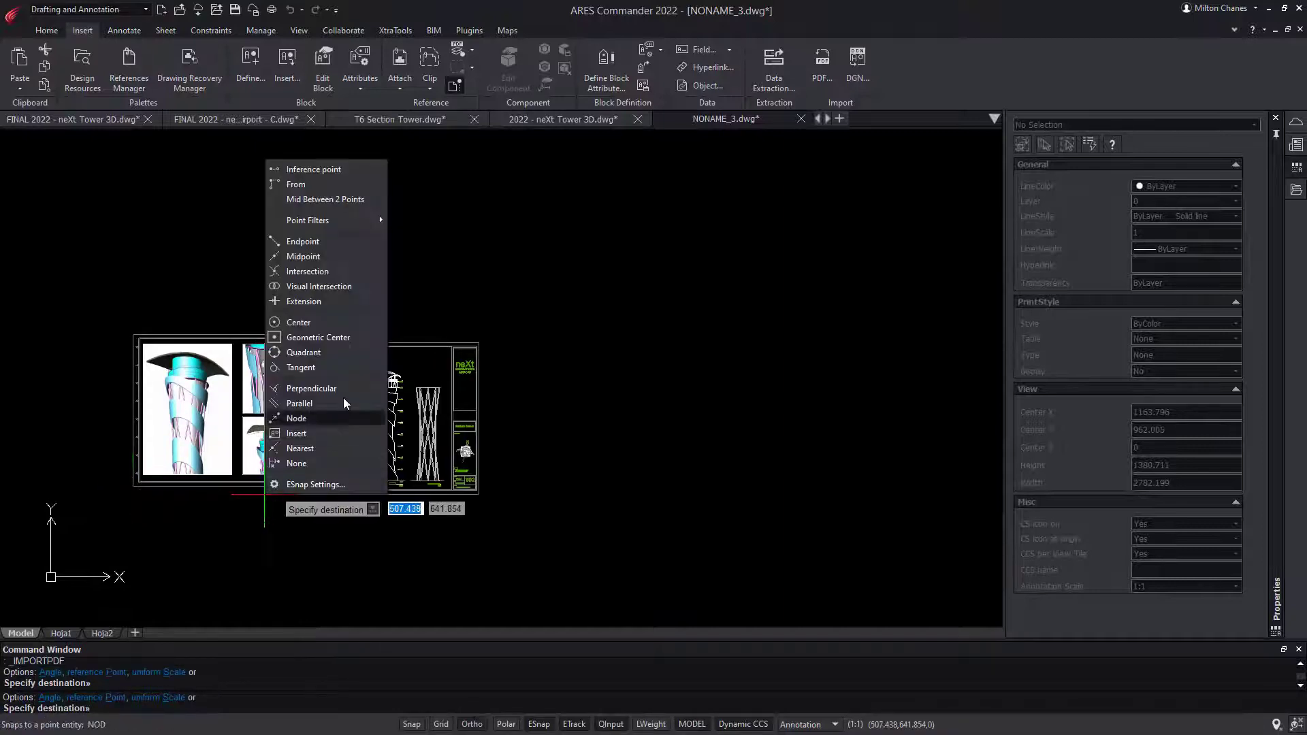
pyautogui.click(354, 244)
pyautogui.click(345, 488)
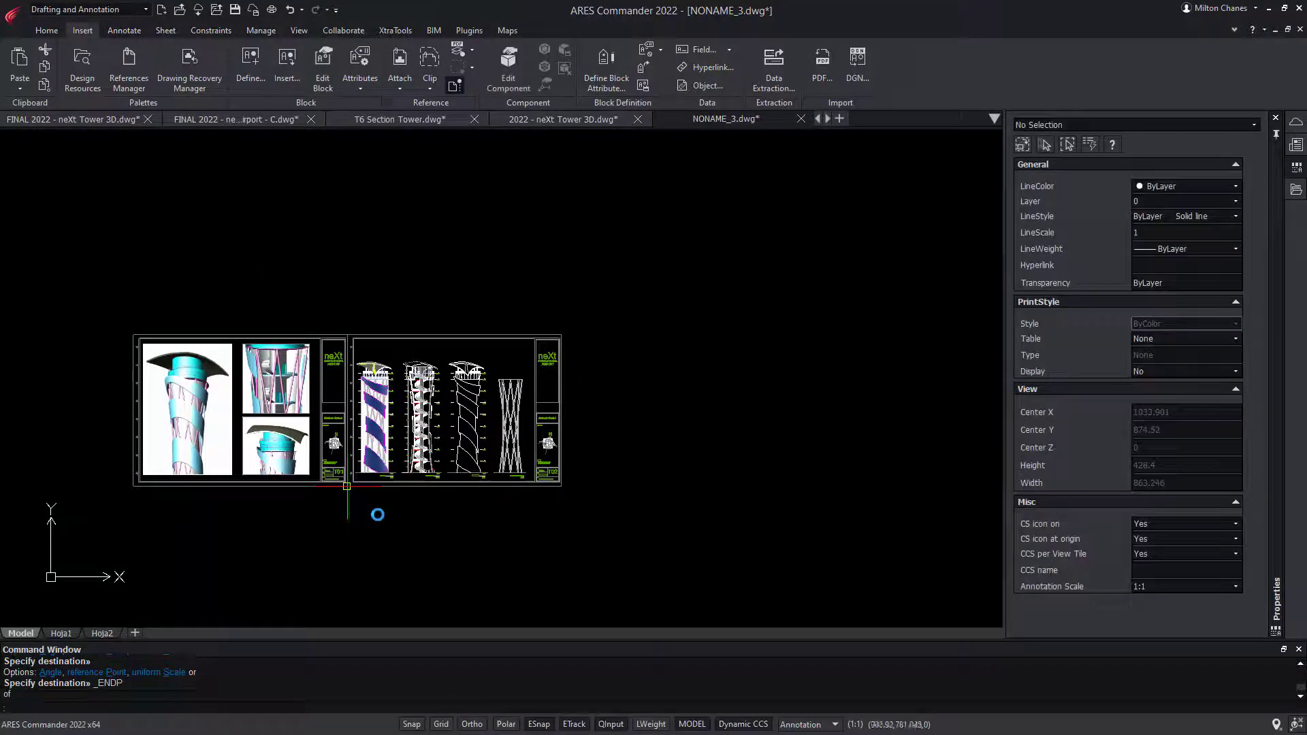
# Move the T02 sheet to sit beside T01 with a gap.
pyautogui.click(735, 589)
pyautogui.click(694, 519)
pyautogui.press('m')
pyautogui.press('Return')
pyautogui.click(613, 582)
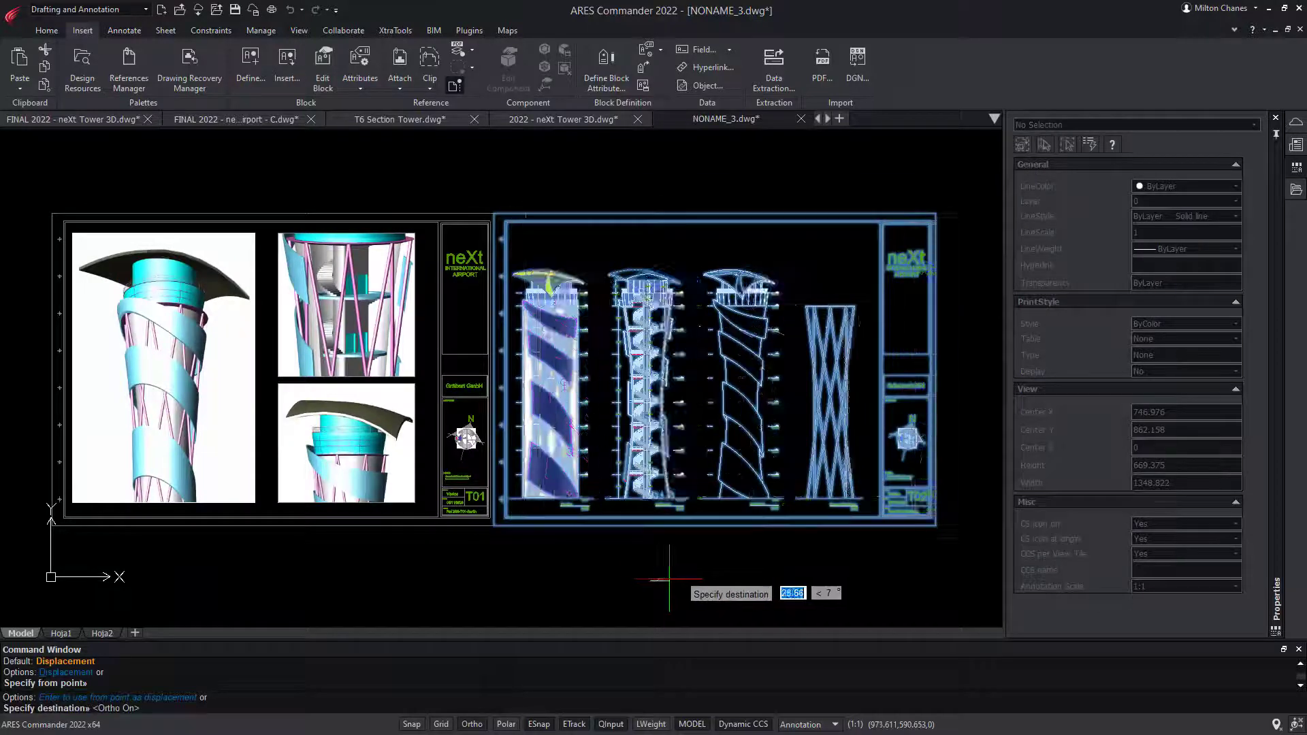
pyautogui.click(683, 583)
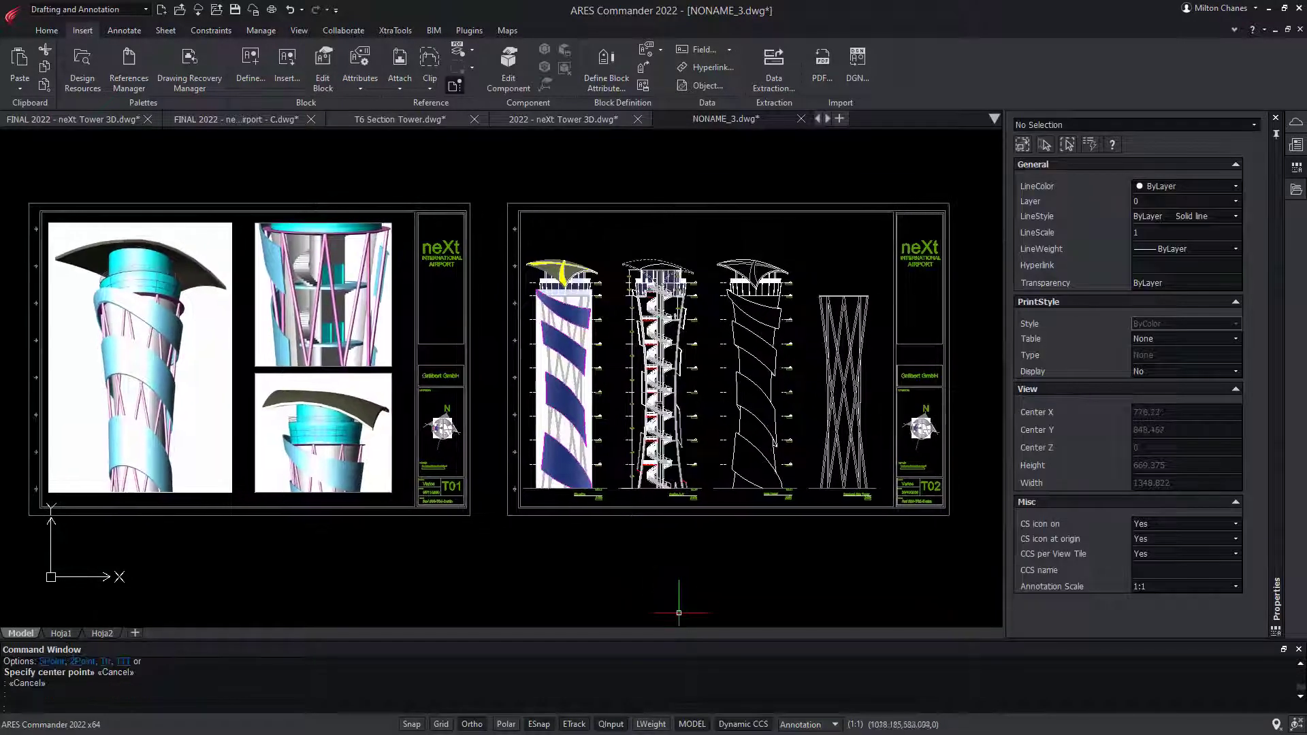
pyautogui.write('sc')
# Start scaling both sheets from a base point at the line endpoint.
pyautogui.press('Return')
pyautogui.press('Return')
pyautogui.scroll(10, 502, 574)
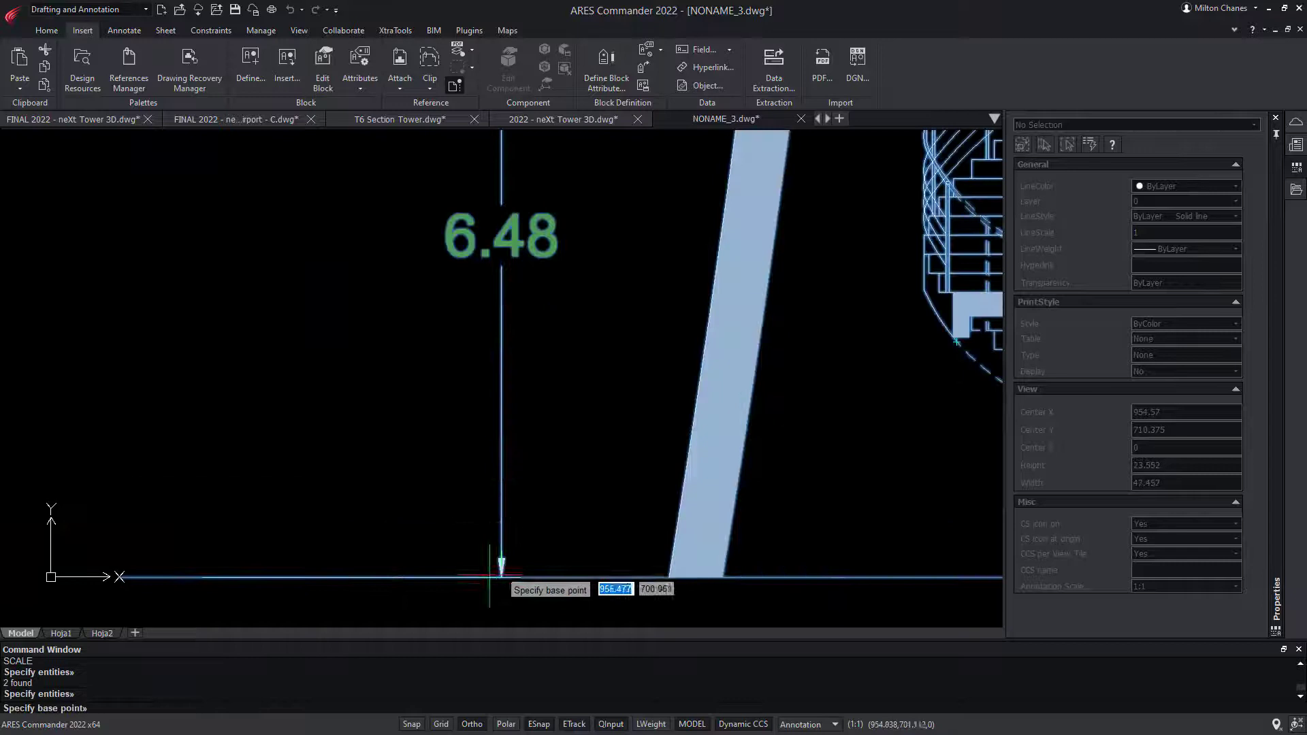
pyautogui.click(502, 574)
pyautogui.scroll(-3, 533, 454)
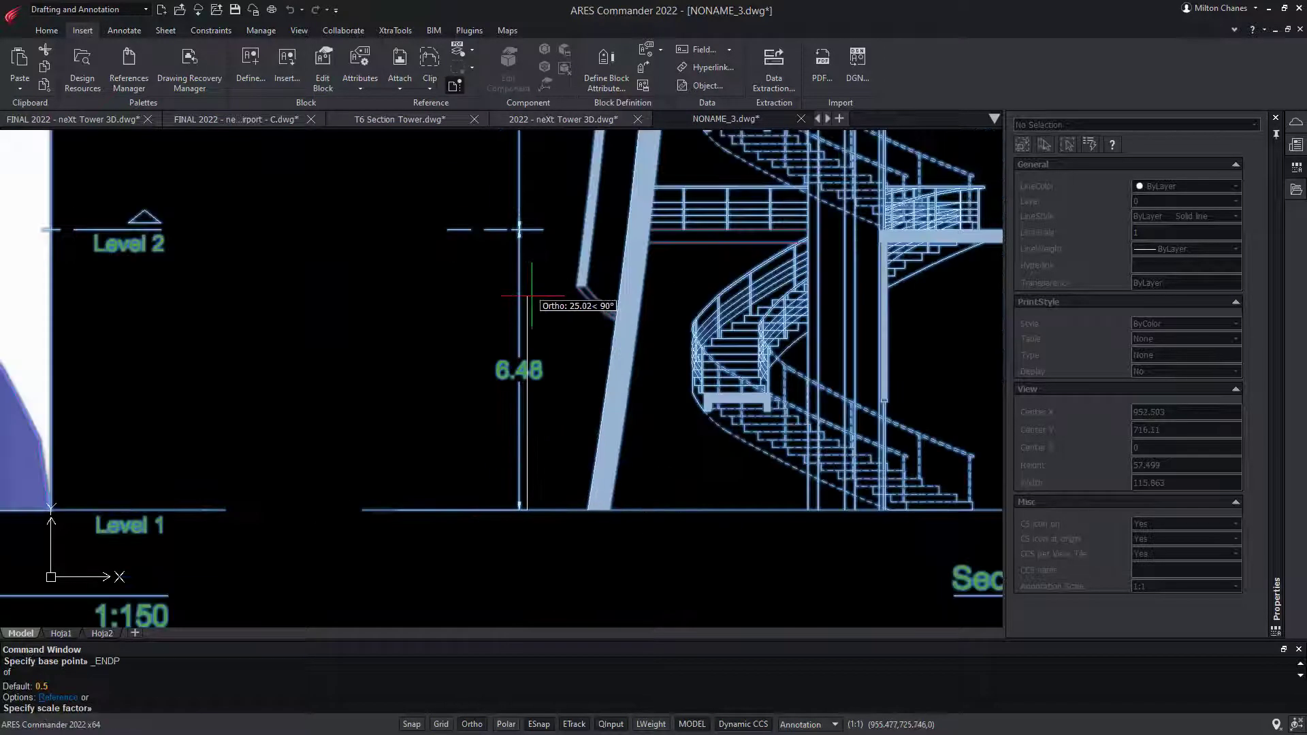
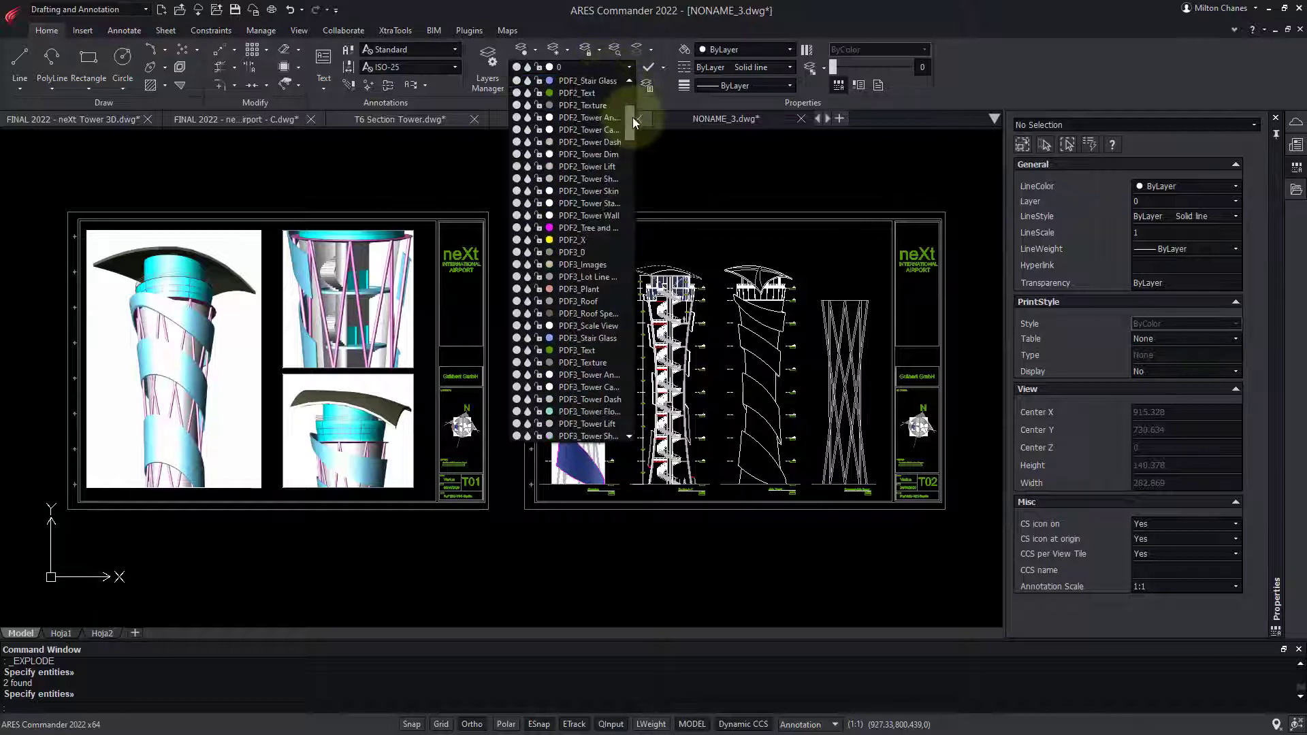
# Dismiss the Layers dropdown by clicking the drawing area, keeping layer 0 current.
pyautogui.click(697, 247)
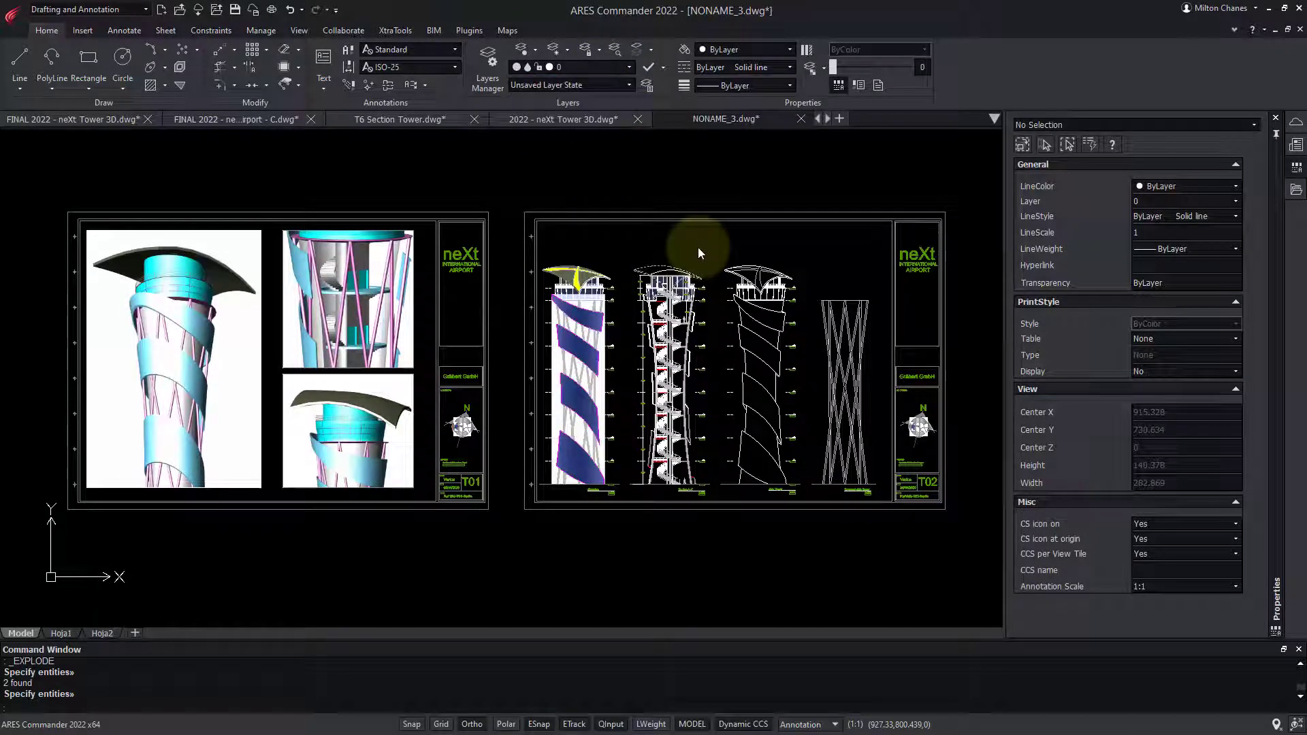